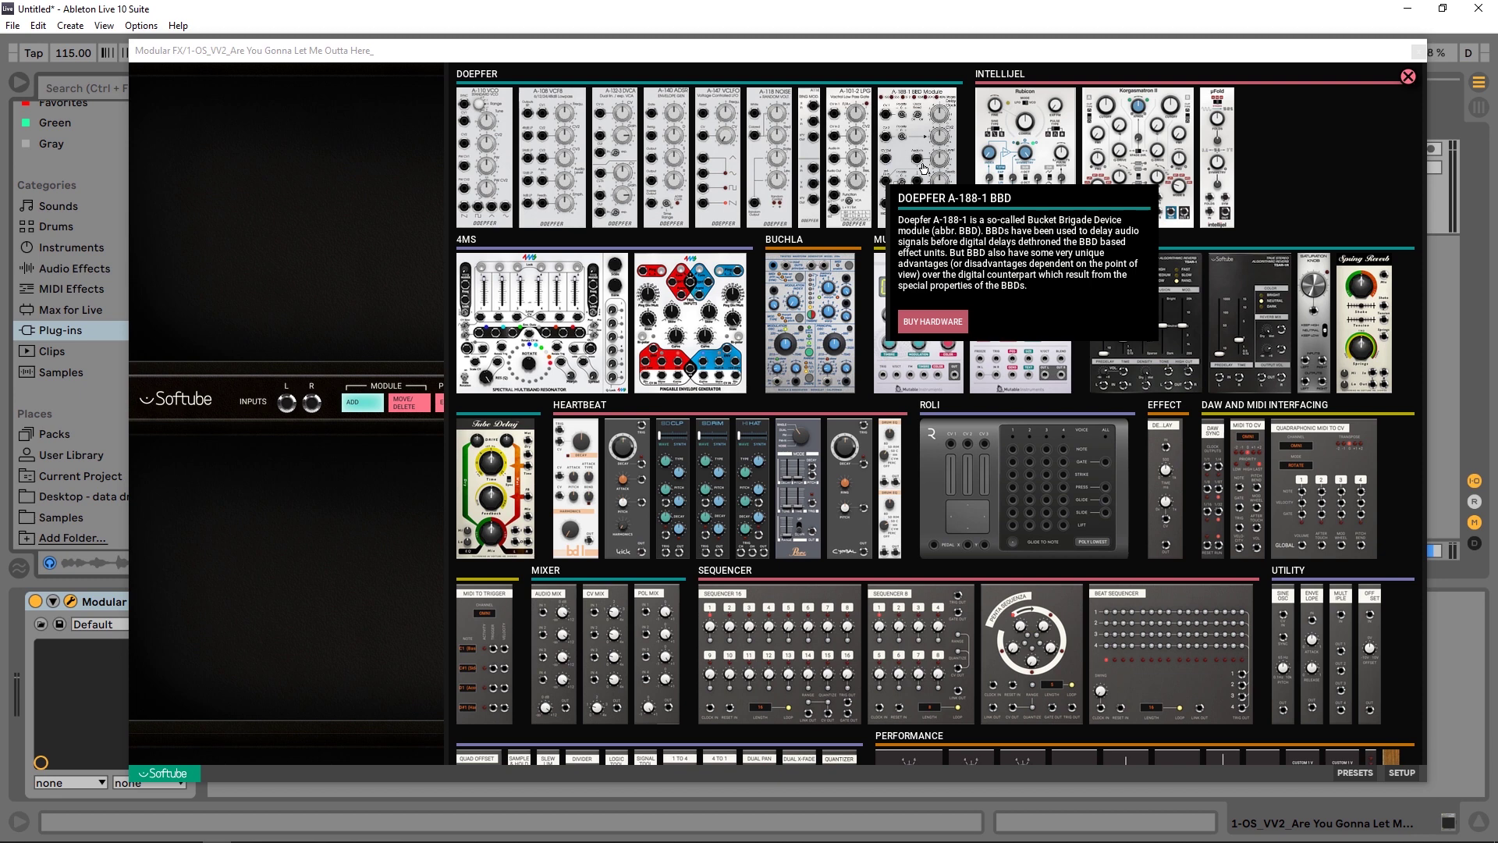
Step: Add a Doepfer A-188-1 BBD module and patch the left input to its Audio In and its Mix Out to the left main output
{"action": "left_click", "coordinate": [907, 153]}
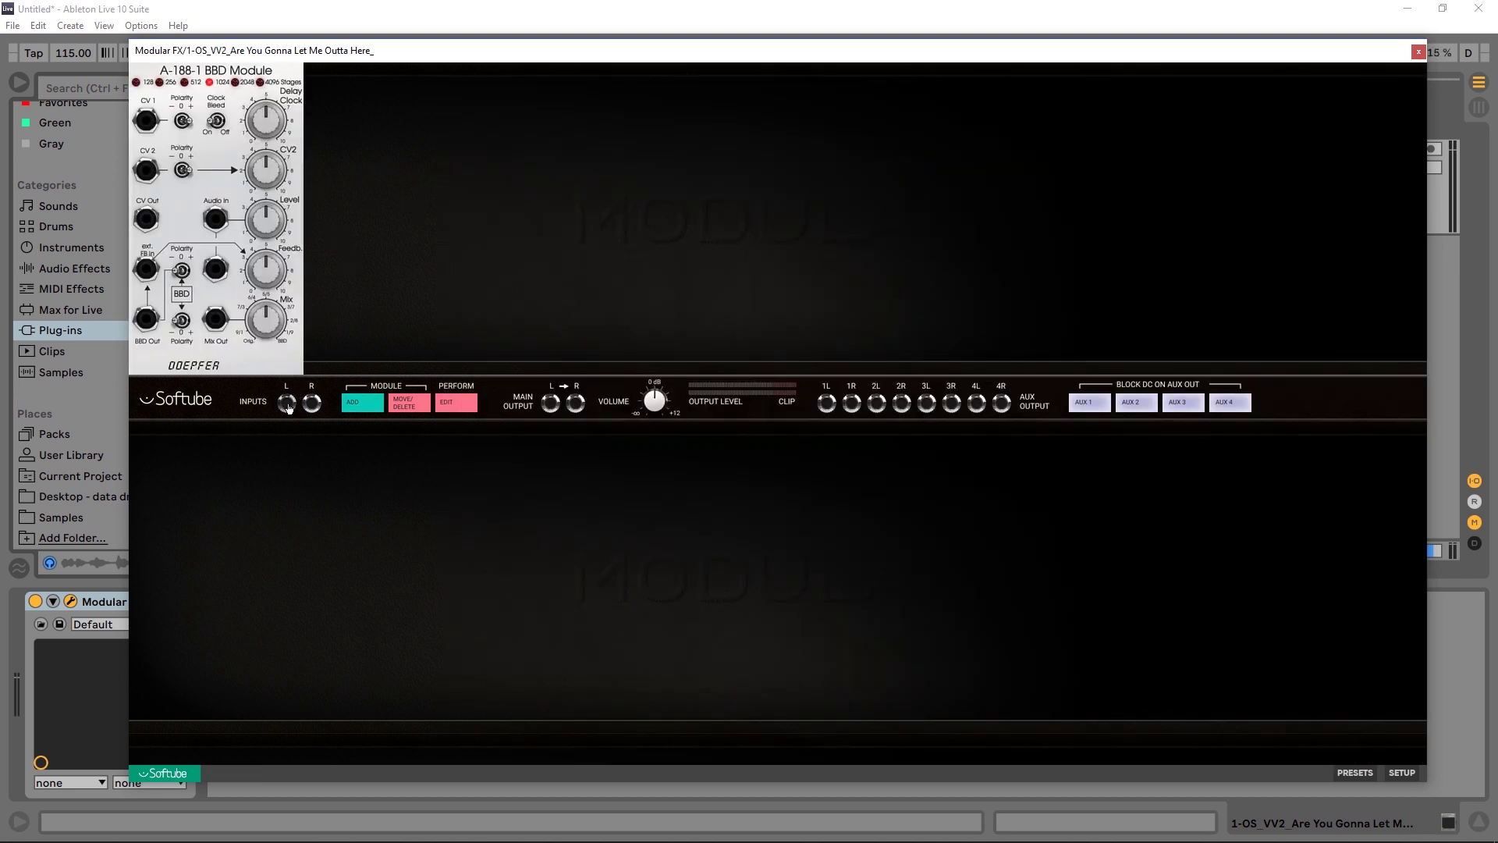
{"action": "left_click_drag", "start_coordinate": [286, 403], "coordinate": [219, 228]}
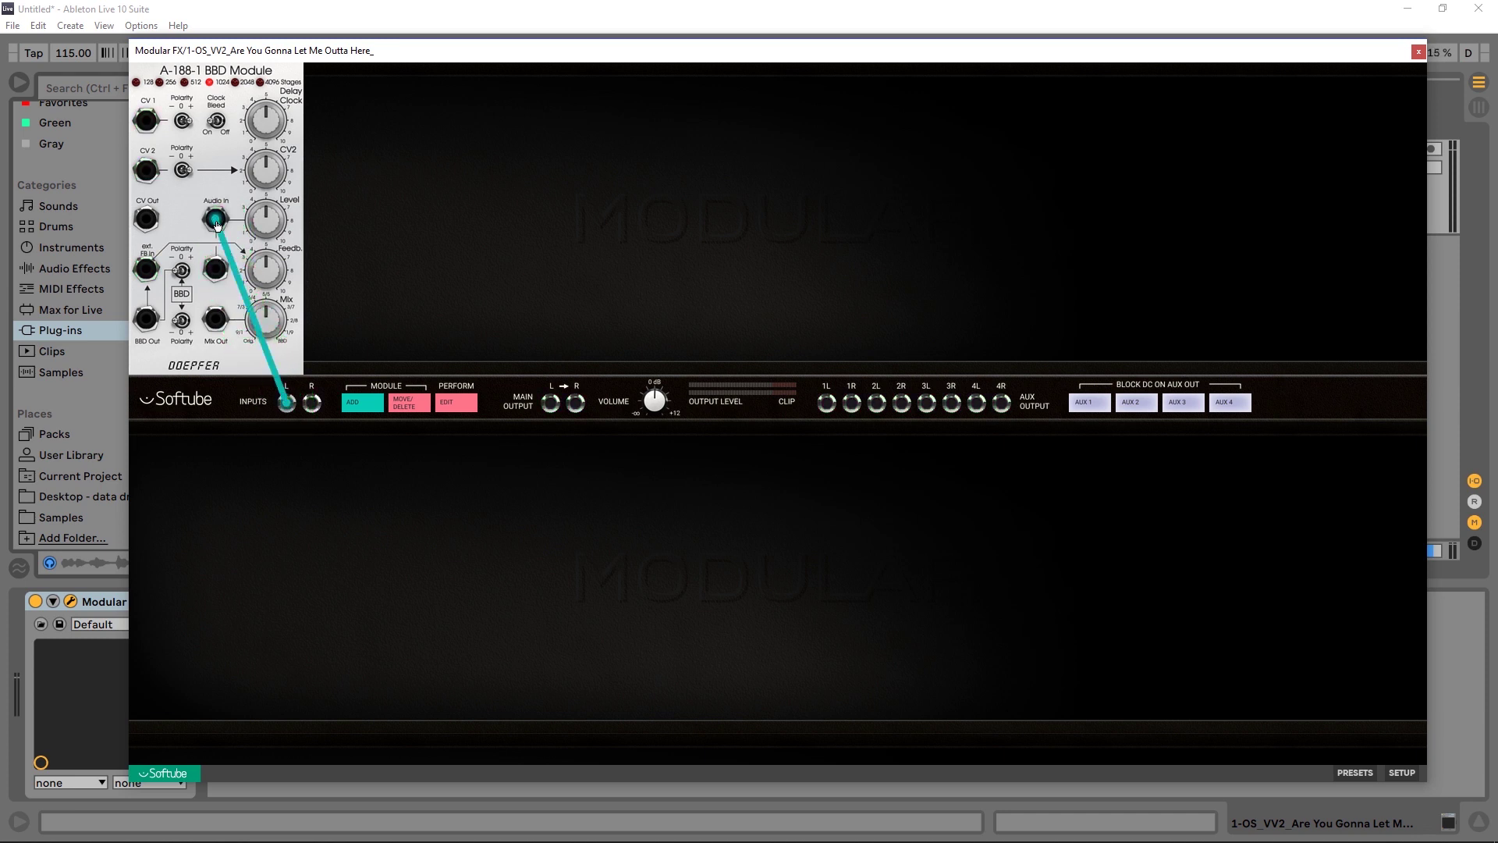
{"action": "left_click_drag", "start_coordinate": [215, 319], "coordinate": [550, 404]}
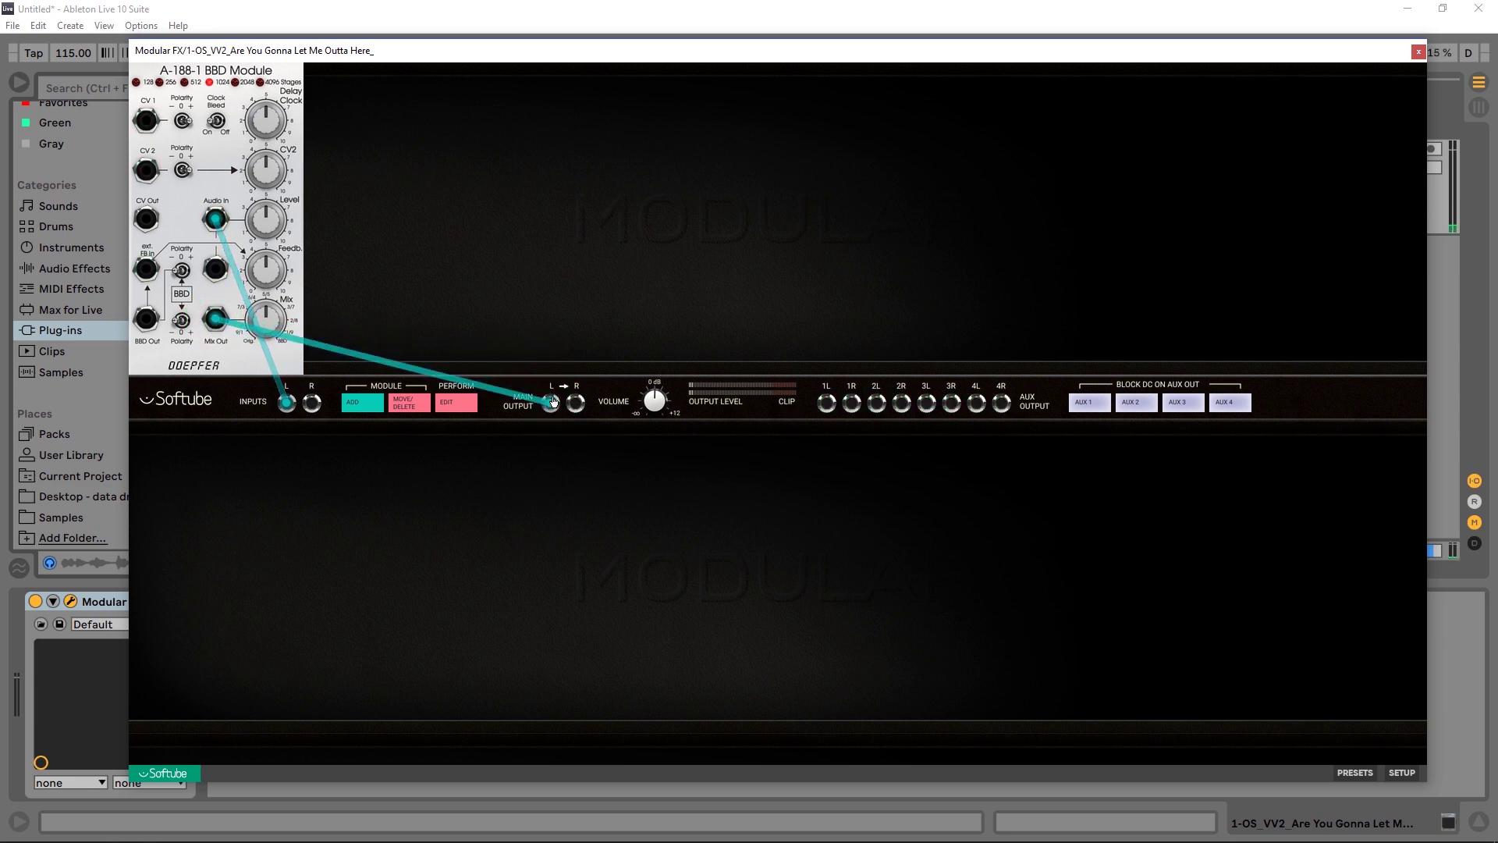
Step: Try the BBD module with 4096 and 512 stages, returning it to 1024 stages
{"action": "left_click", "coordinate": [216, 121]}
{"action": "left_click", "coordinate": [182, 164]}
{"action": "left_click", "coordinate": [263, 87]}
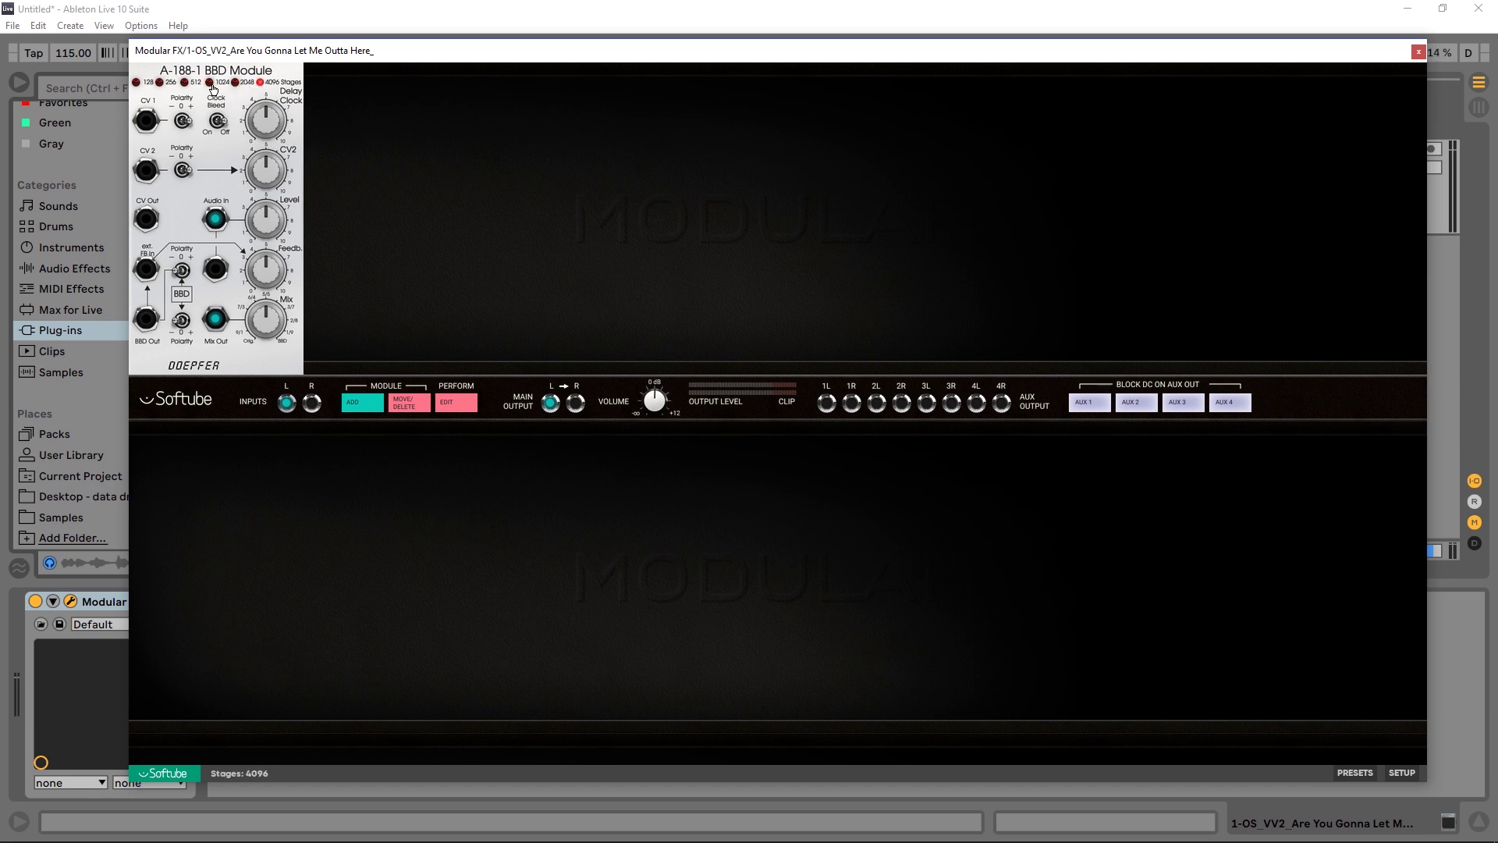
{"action": "left_click", "coordinate": [185, 83]}
{"action": "left_click", "coordinate": [209, 83]}
Step: Raise the main output volume to +6.4 dB and set the BBD module's mix fully to the delayed signal
{"action": "left_click_drag", "start_coordinate": [252, 319], "coordinate": [290, 425]}
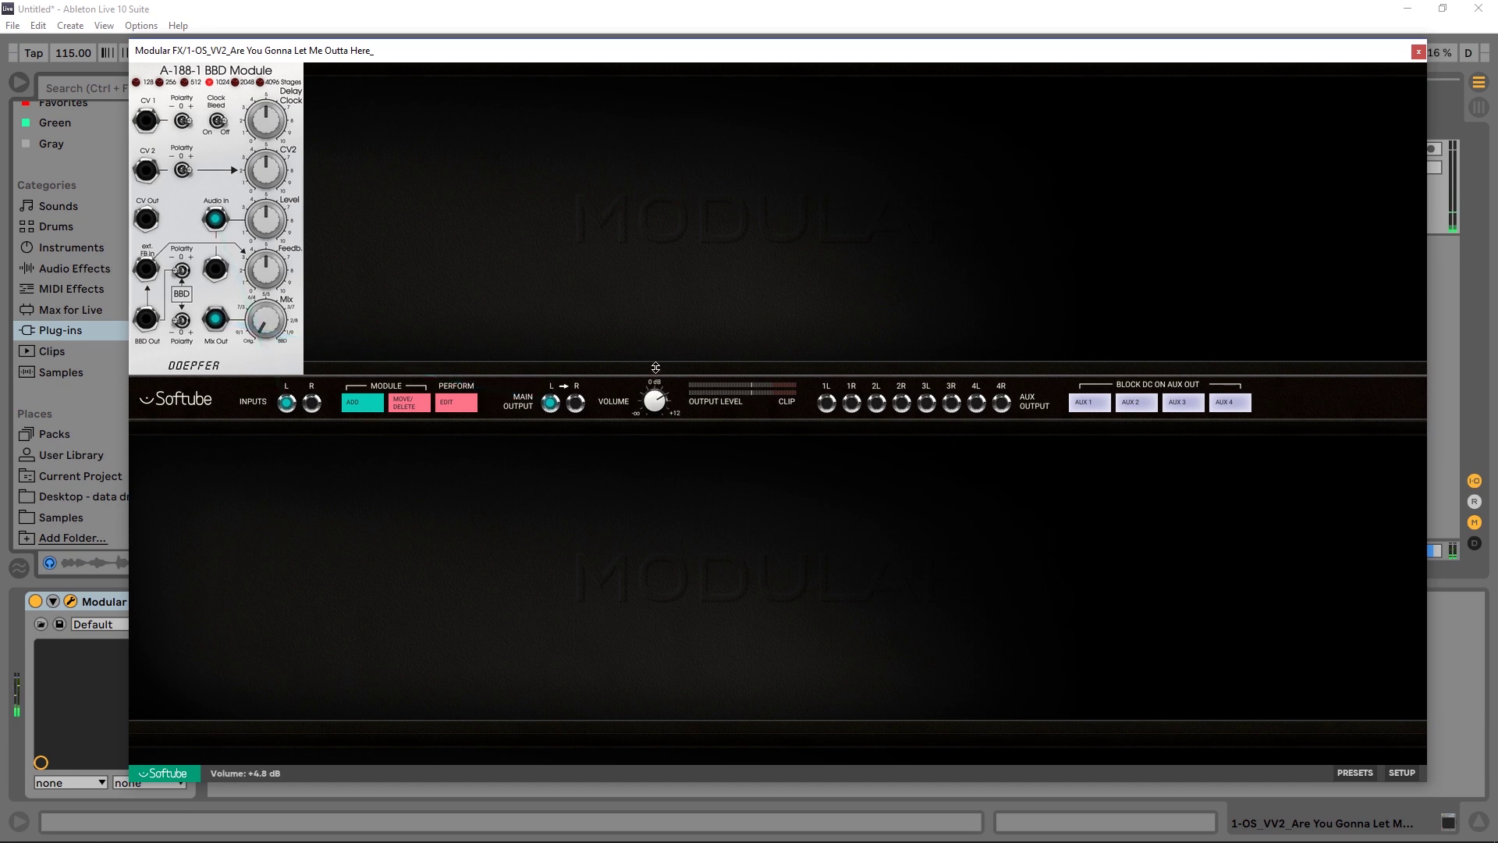
{"action": "left_click_drag", "start_coordinate": [656, 367], "coordinate": [653, 355]}
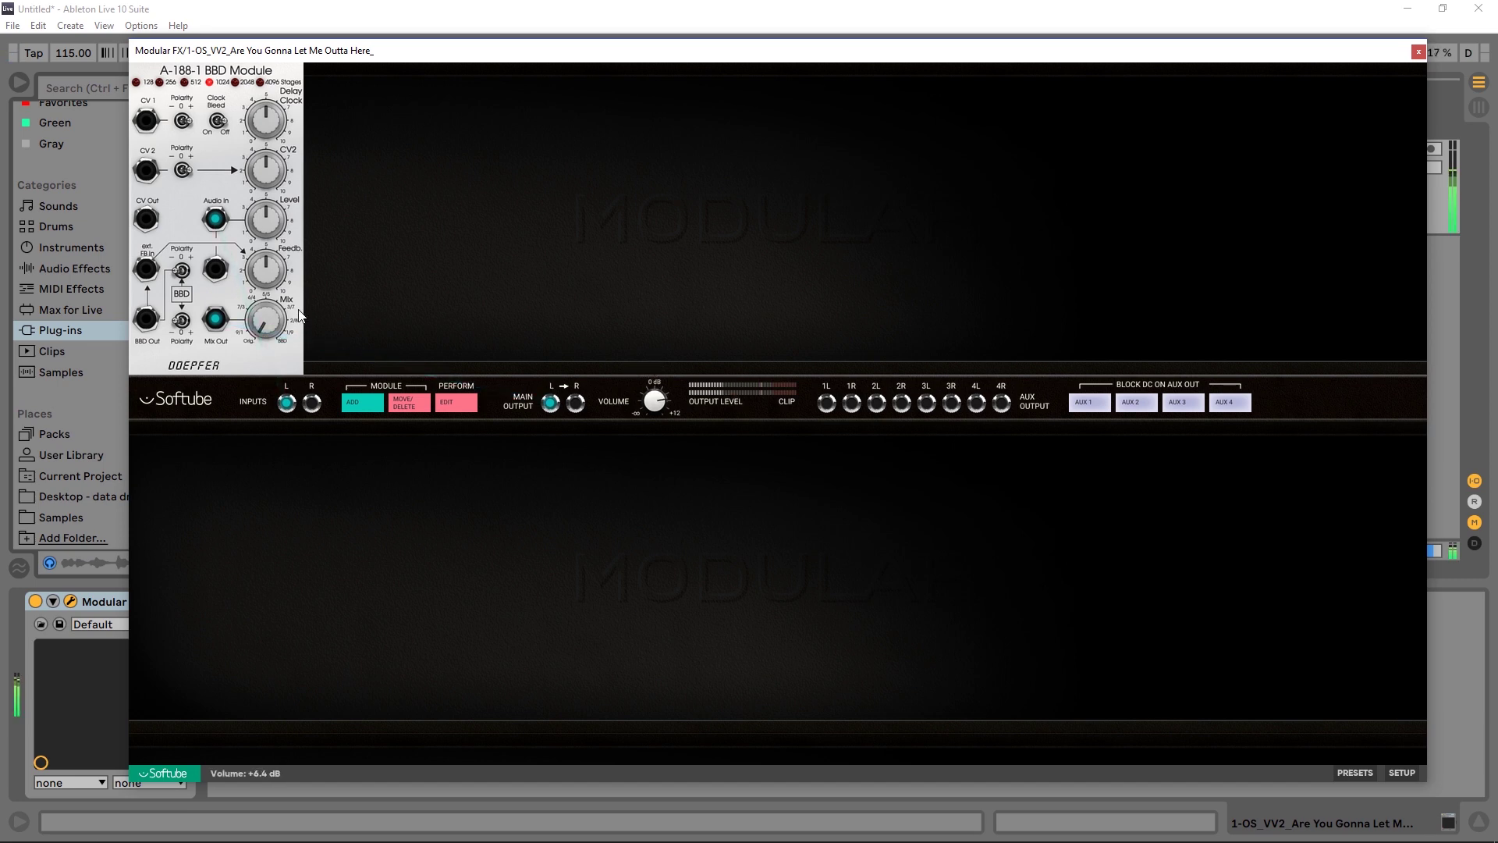
{"action": "left_click_drag", "start_coordinate": [269, 323], "coordinate": [281, 167]}
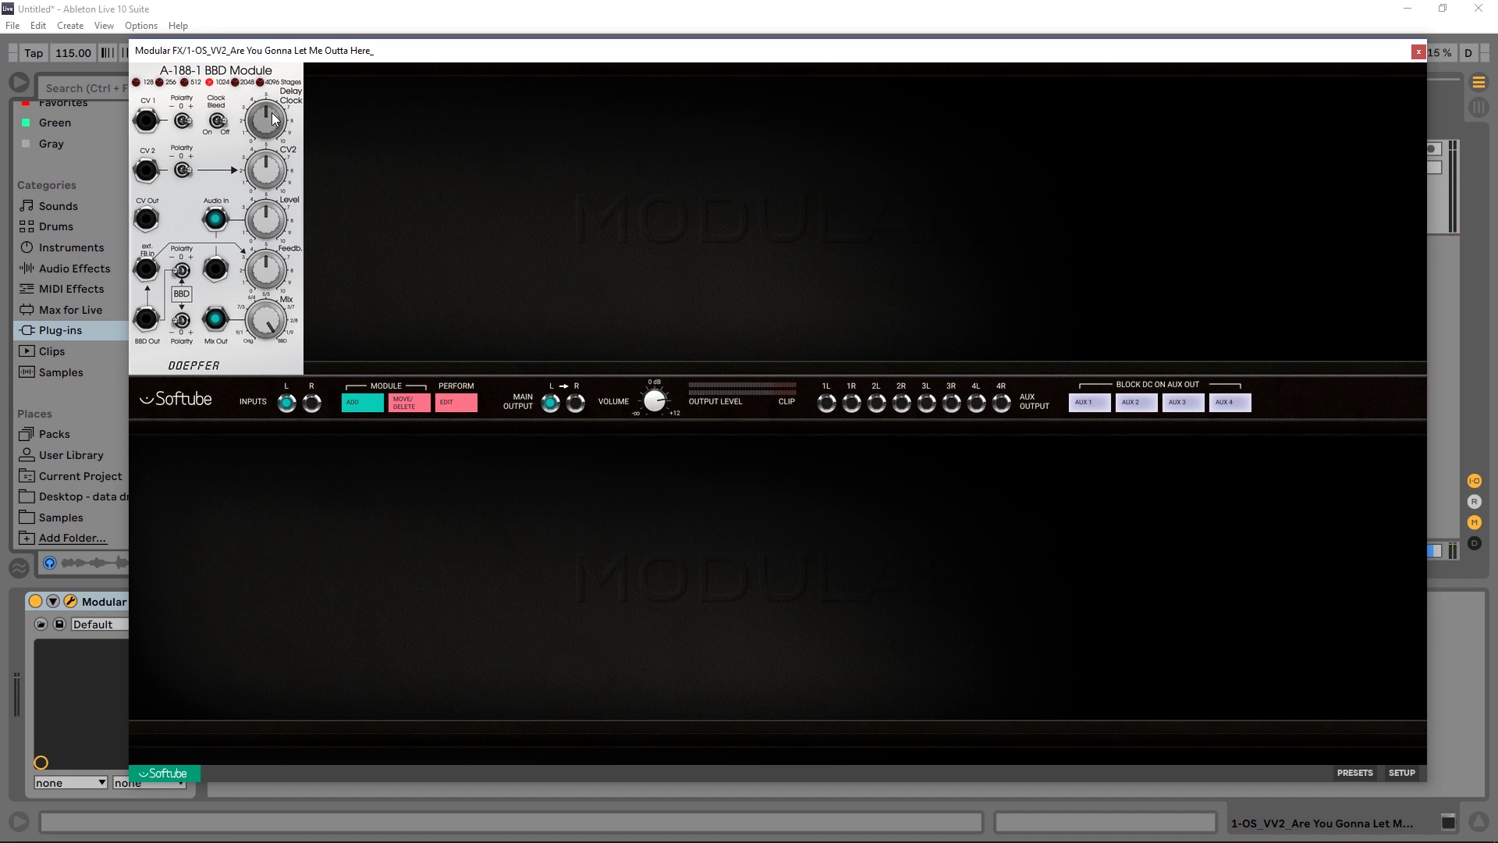
Step: Sweep the BBD module's delay clock between about 2.0 and 9.4 at 1024 stages
{"action": "mouse_move", "coordinate": [265, 111]}
{"action": "left_click_drag", "start_coordinate": [265, 115], "coordinate": [263, 127]}
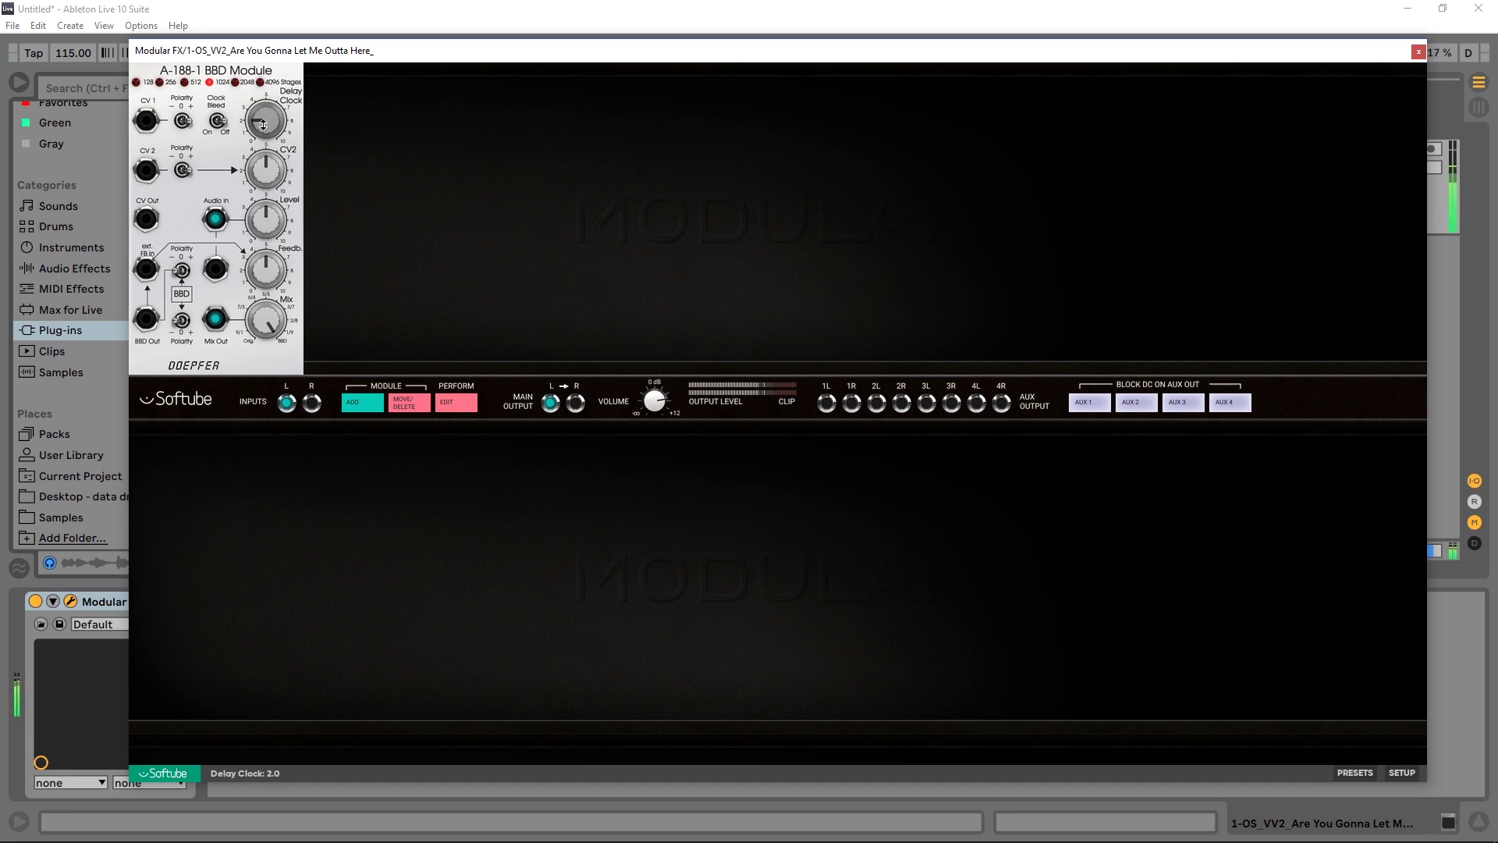
{"action": "left_click_drag", "start_coordinate": [263, 124], "coordinate": [268, 95]}
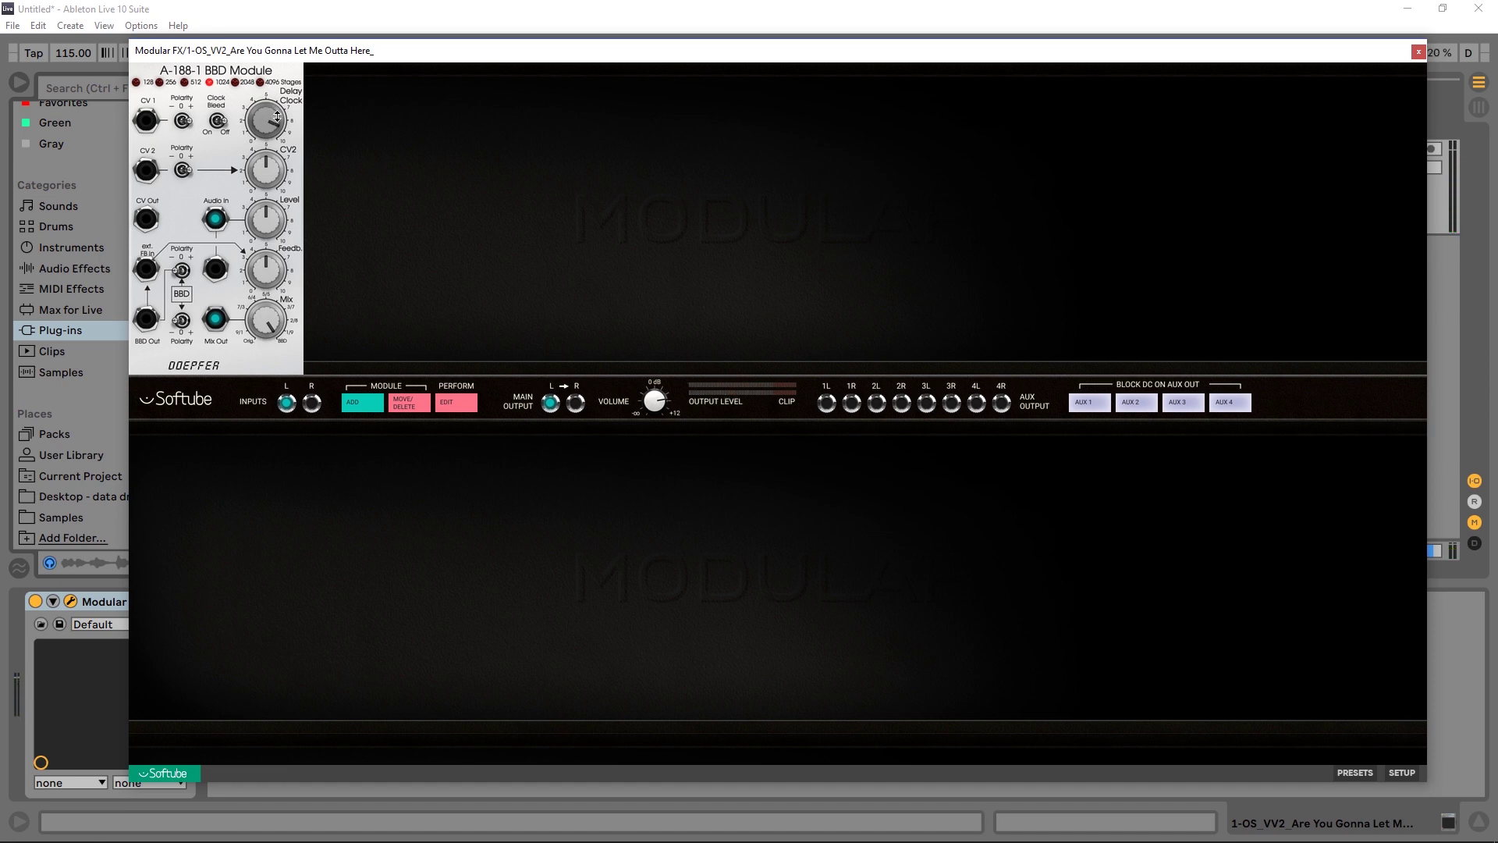
{"action": "mouse_move", "coordinate": [277, 117]}
{"action": "left_mouse_down"}
{"action": "mouse_move", "coordinate": [257, 136]}
{"action": "mouse_move", "coordinate": [270, 121]}
{"action": "mouse_move", "coordinate": [285, 131]}
{"action": "left_mouse_up"}
{"action": "mouse_move", "coordinate": [276, 121]}
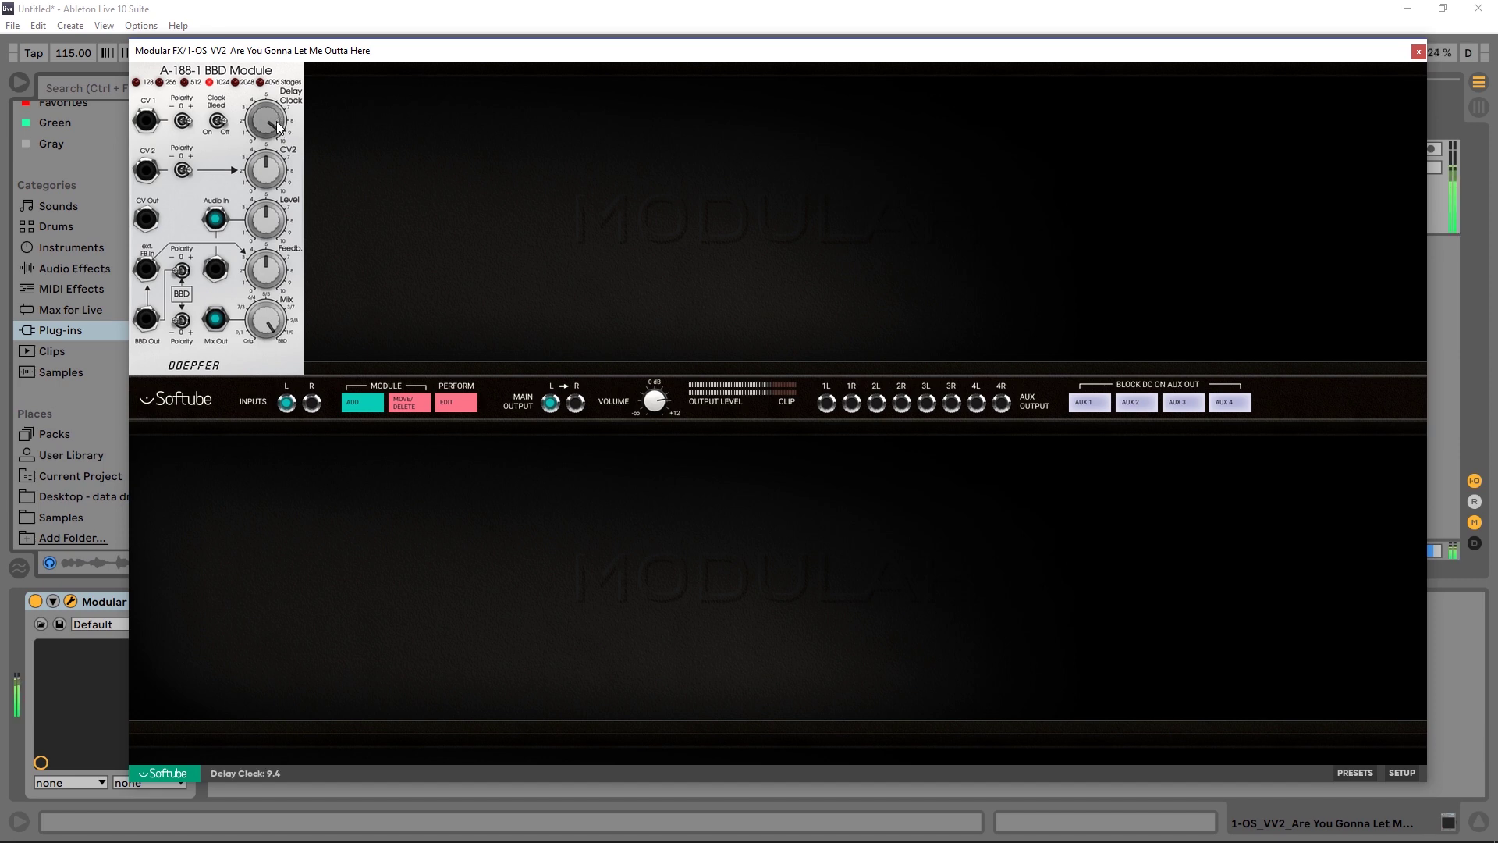
{"action": "left_click_drag", "start_coordinate": [278, 125], "coordinate": [274, 134]}
{"action": "left_click_drag", "start_coordinate": [270, 128], "coordinate": [268, 118]}
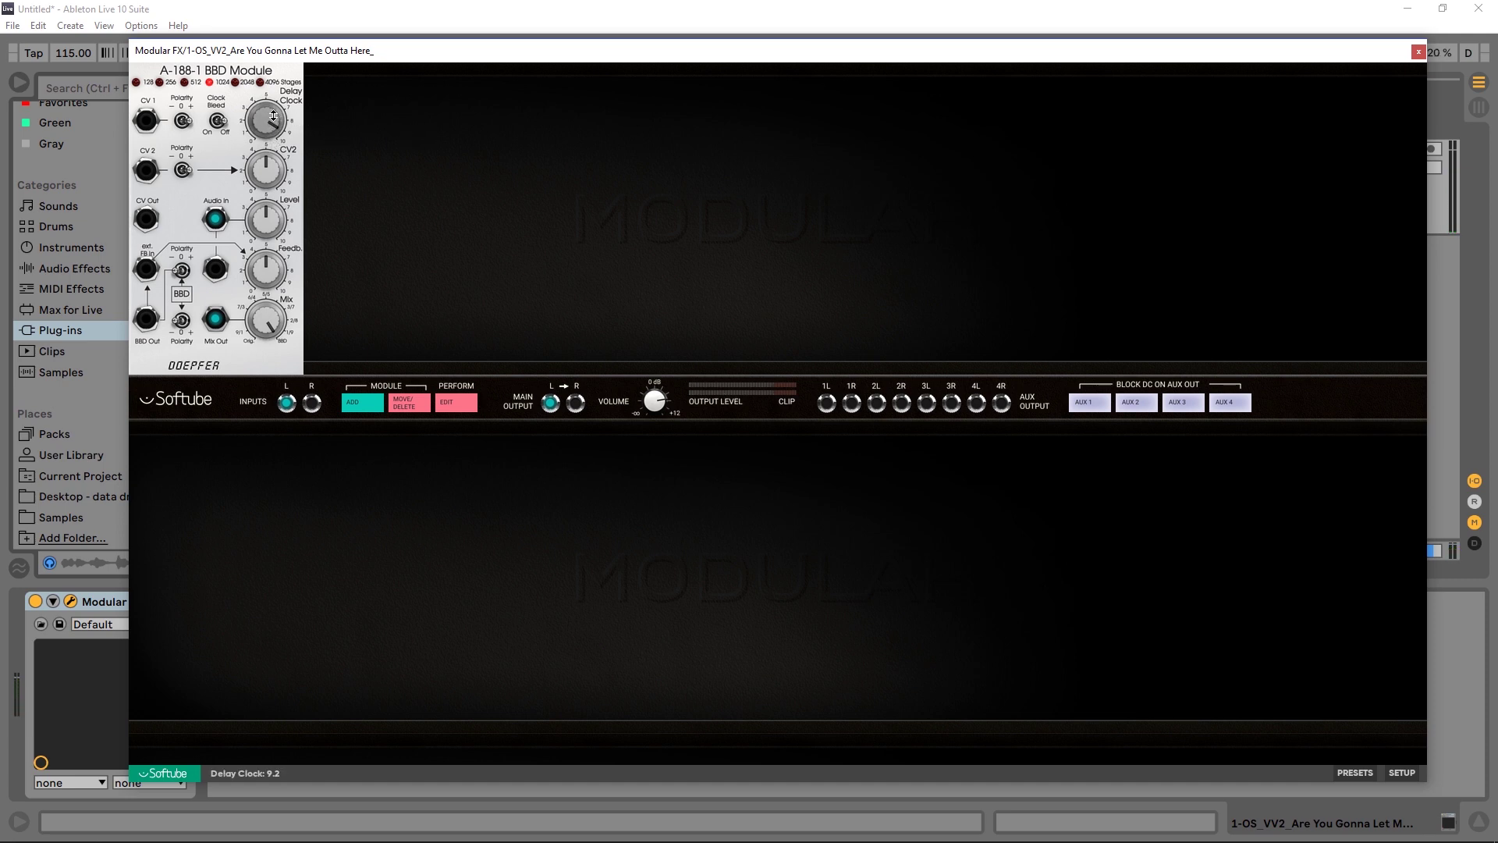
{"action": "mouse_move", "coordinate": [273, 116]}
{"action": "left_mouse_down"}
{"action": "mouse_move", "coordinate": [259, 187]}
{"action": "mouse_move", "coordinate": [261, 103]}
{"action": "left_mouse_up"}
Step: Try different delay clock settings with 4096 stages, and with 128 stages down to about 0.3
{"action": "left_click", "coordinate": [260, 84]}
{"action": "mouse_move", "coordinate": [269, 117]}
{"action": "left_mouse_down"}
{"action": "mouse_move", "coordinate": [270, 148]}
{"action": "mouse_move", "coordinate": [277, 64]}
{"action": "mouse_move", "coordinate": [261, 116]}
{"action": "left_mouse_up"}
{"action": "left_click", "coordinate": [136, 82]}
{"action": "mouse_move", "coordinate": [265, 121]}
{"action": "left_mouse_down"}
{"action": "mouse_move", "coordinate": [258, 95]}
{"action": "mouse_move", "coordinate": [266, 123]}
{"action": "left_mouse_up"}
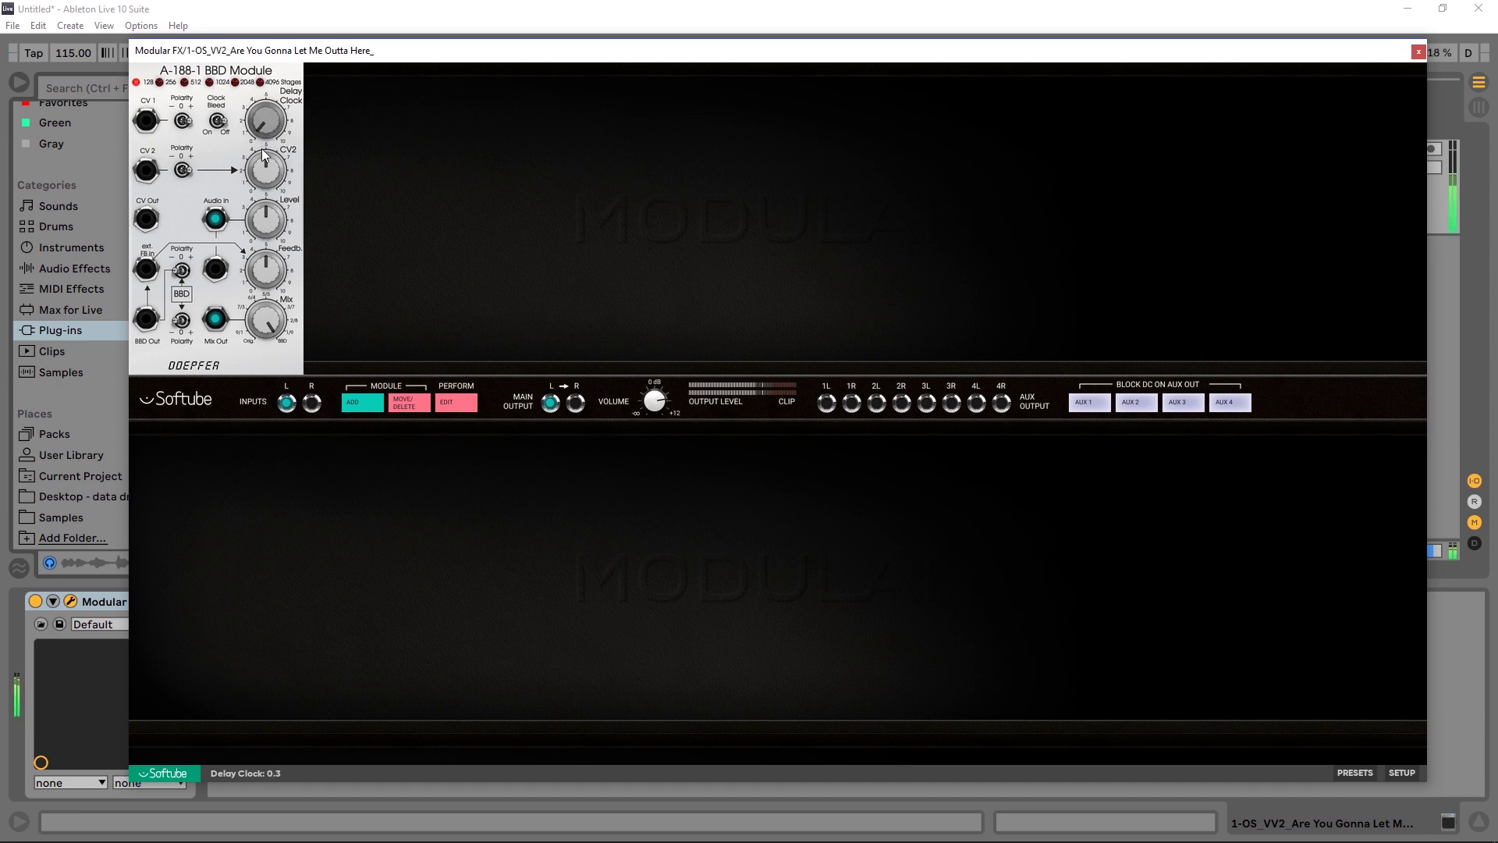
{"action": "mouse_move", "coordinate": [266, 133]}
{"action": "left_mouse_down"}
{"action": "mouse_move", "coordinate": [269, 57]}
{"action": "mouse_move", "coordinate": [253, 156]}
{"action": "left_mouse_up"}
Step: Step the BBD module from 4096 through 2048, 1024 and 512 to 256 stages, and set CV2 to 5.2
{"action": "left_click", "coordinate": [259, 90]}
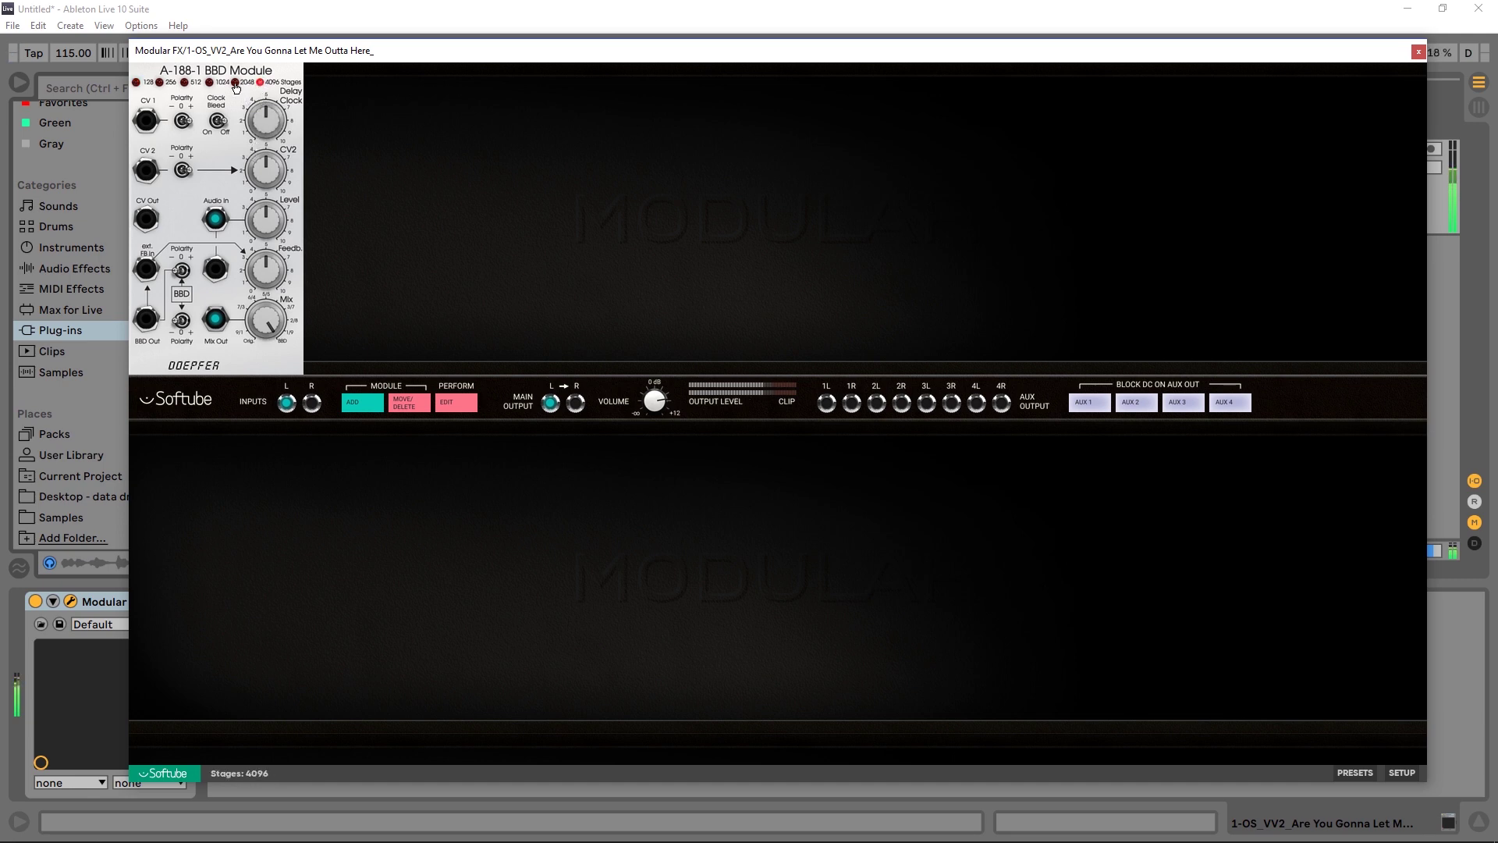
{"action": "left_click", "coordinate": [236, 84]}
{"action": "left_click", "coordinate": [210, 83]}
{"action": "left_click", "coordinate": [185, 83]}
{"action": "left_click", "coordinate": [160, 84]}
{"action": "left_click_drag", "start_coordinate": [269, 163], "coordinate": [265, 154]}
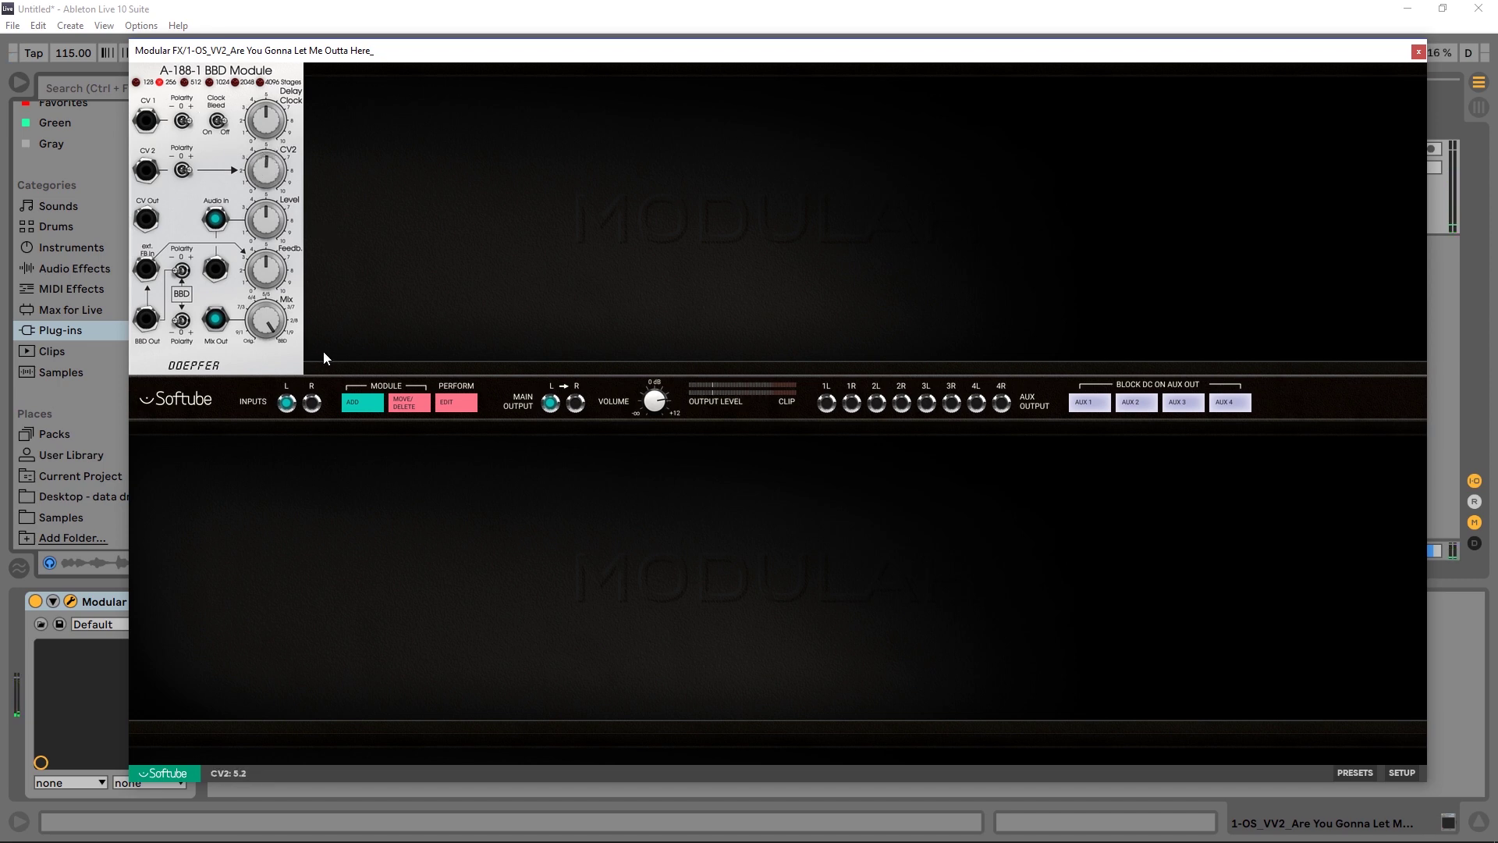
Step: Add a Doepfer A-147 VCLFO module and patch its sine output into the BBD module's CV 2 input
{"action": "left_click", "coordinate": [356, 406]}
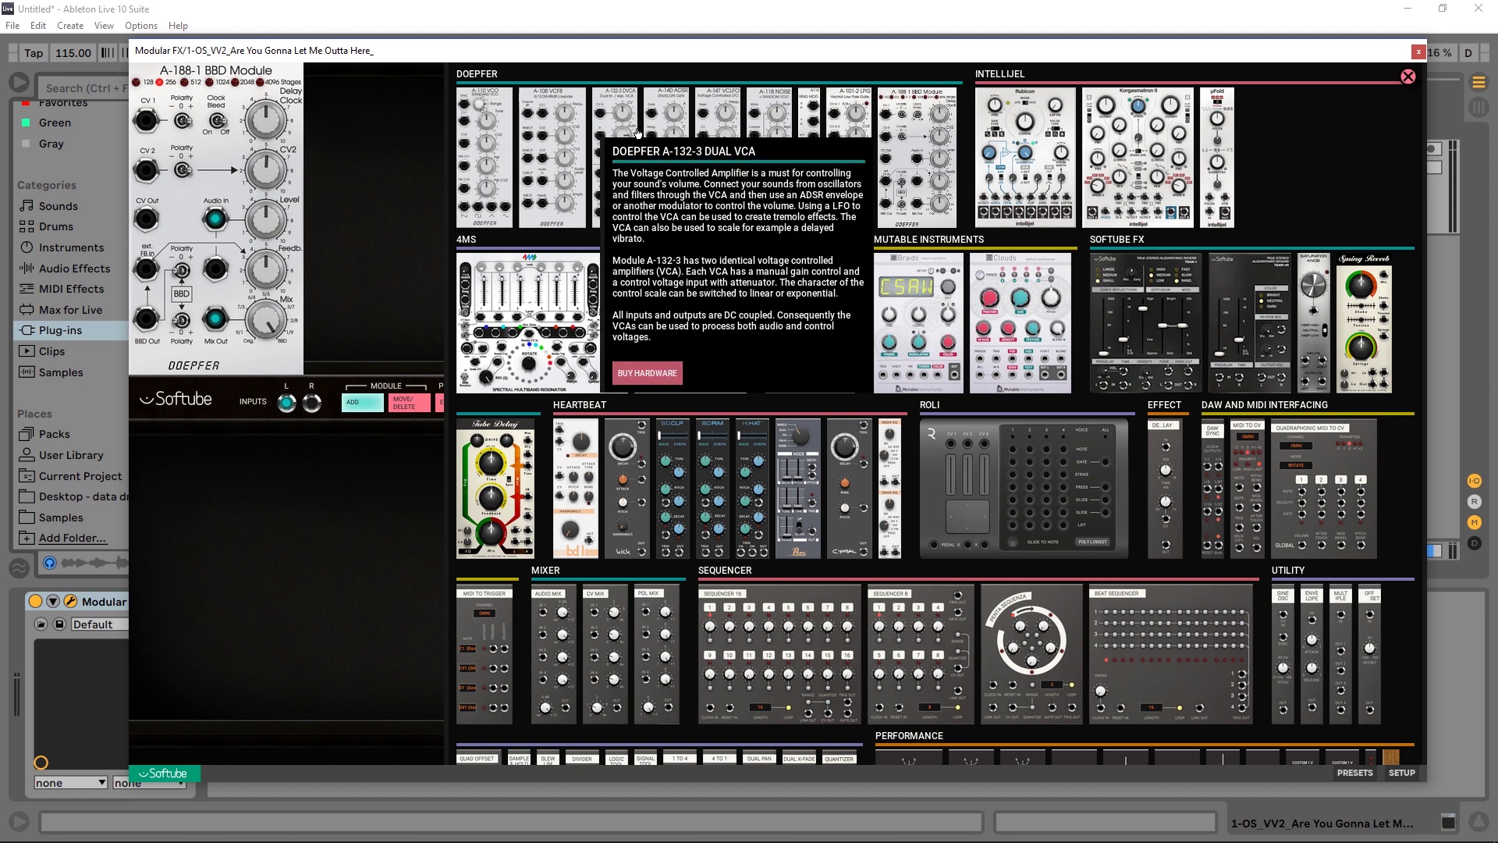
{"action": "left_click", "coordinate": [711, 106]}
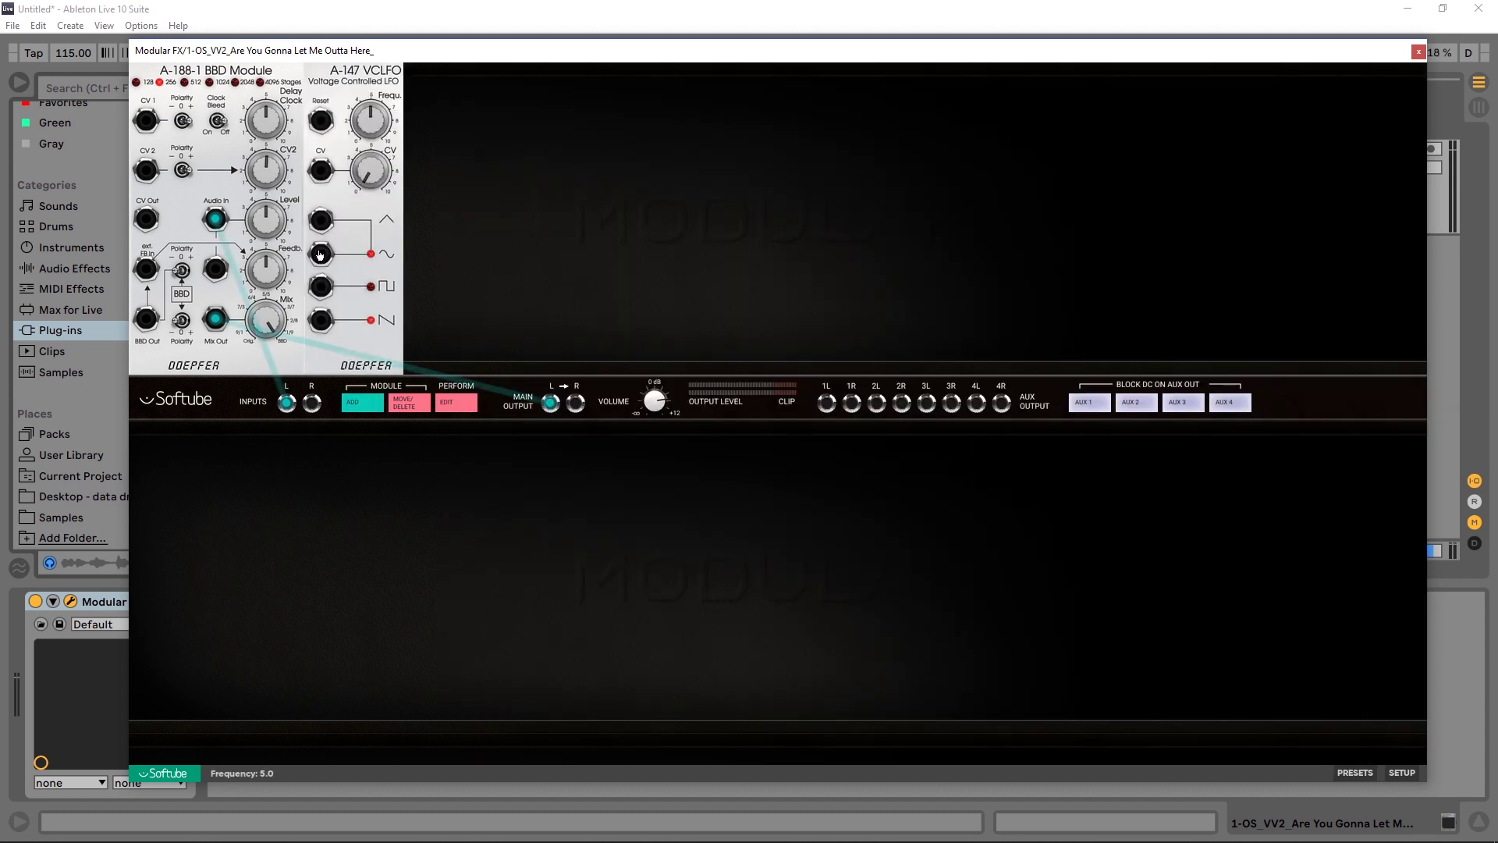
{"action": "left_click_drag", "start_coordinate": [320, 254], "coordinate": [153, 172]}
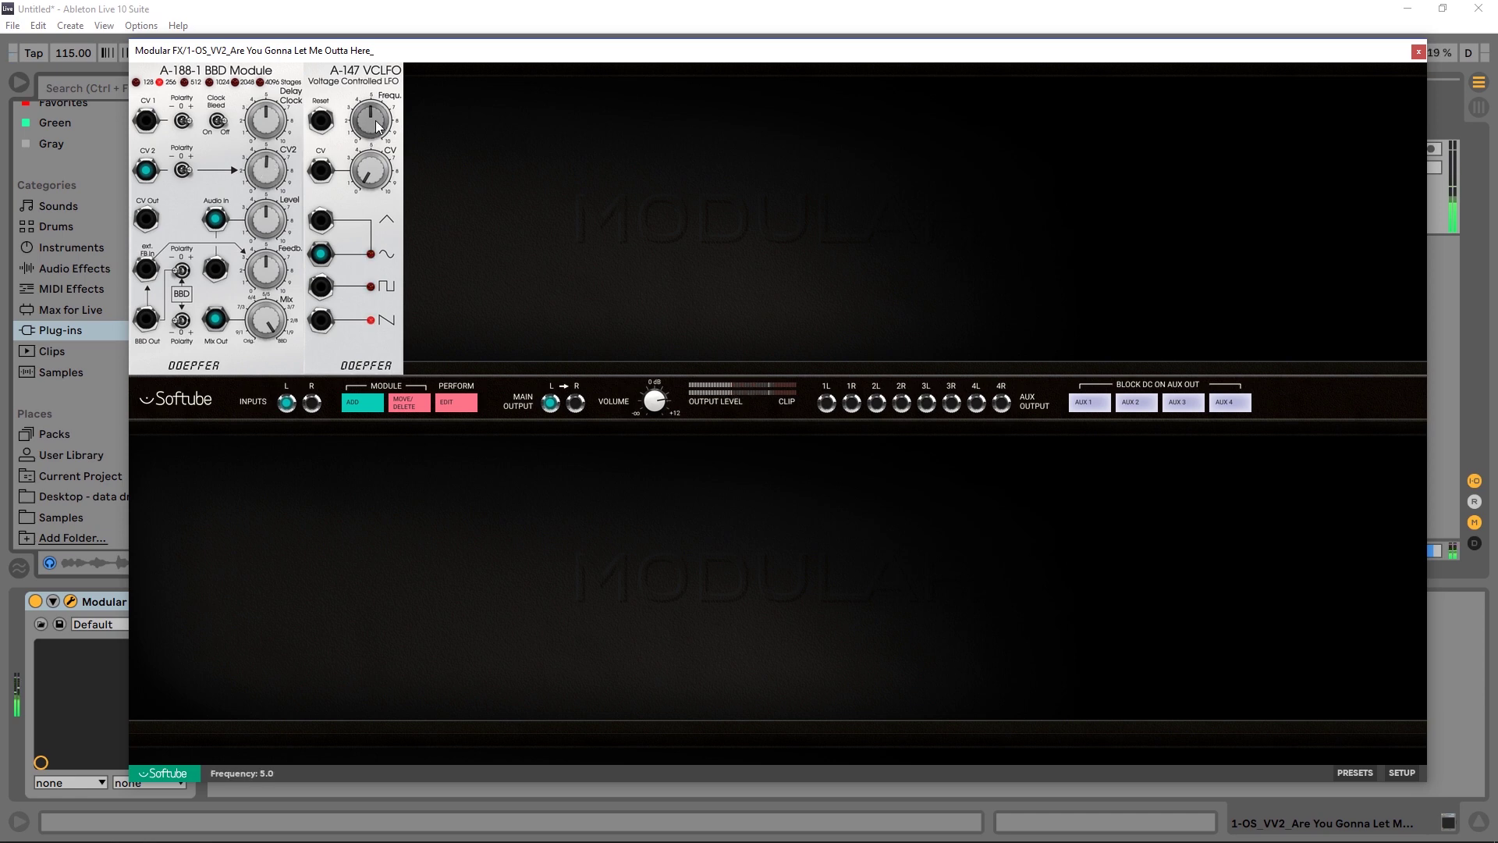
Step: Tune the sine modulation with LFO frequency 3.4, CV2 amount 2.3 and delay clock 8.3
{"action": "mouse_move", "coordinate": [378, 127]}
{"action": "left_mouse_down"}
{"action": "mouse_move", "coordinate": [382, 105]}
{"action": "mouse_move", "coordinate": [365, 142]}
{"action": "left_mouse_up"}
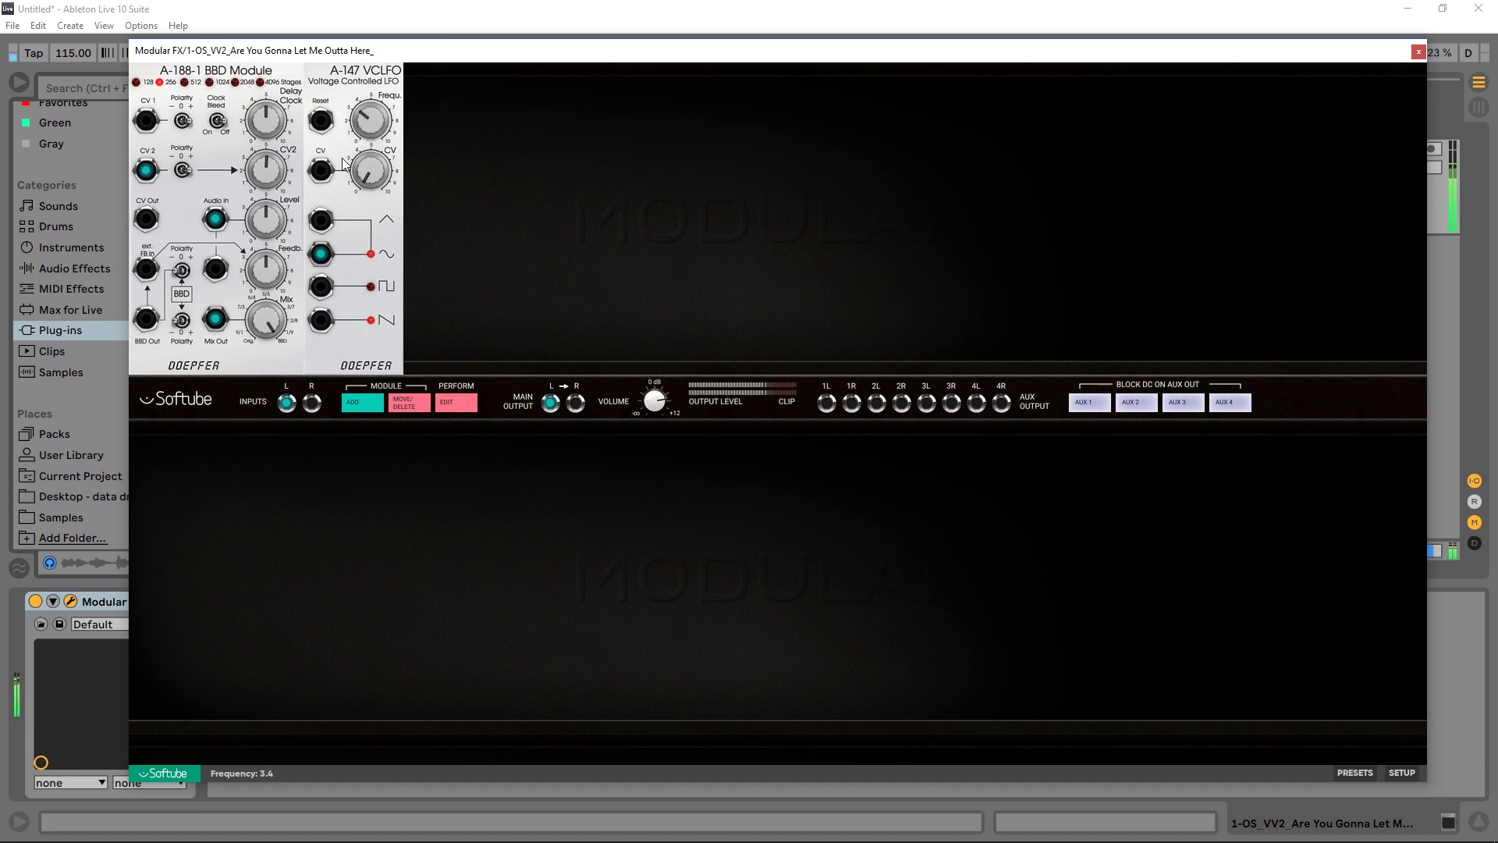
{"action": "left_click_drag", "start_coordinate": [287, 178], "coordinate": [265, 213]}
{"action": "left_click_drag", "start_coordinate": [261, 141], "coordinate": [263, 84]}
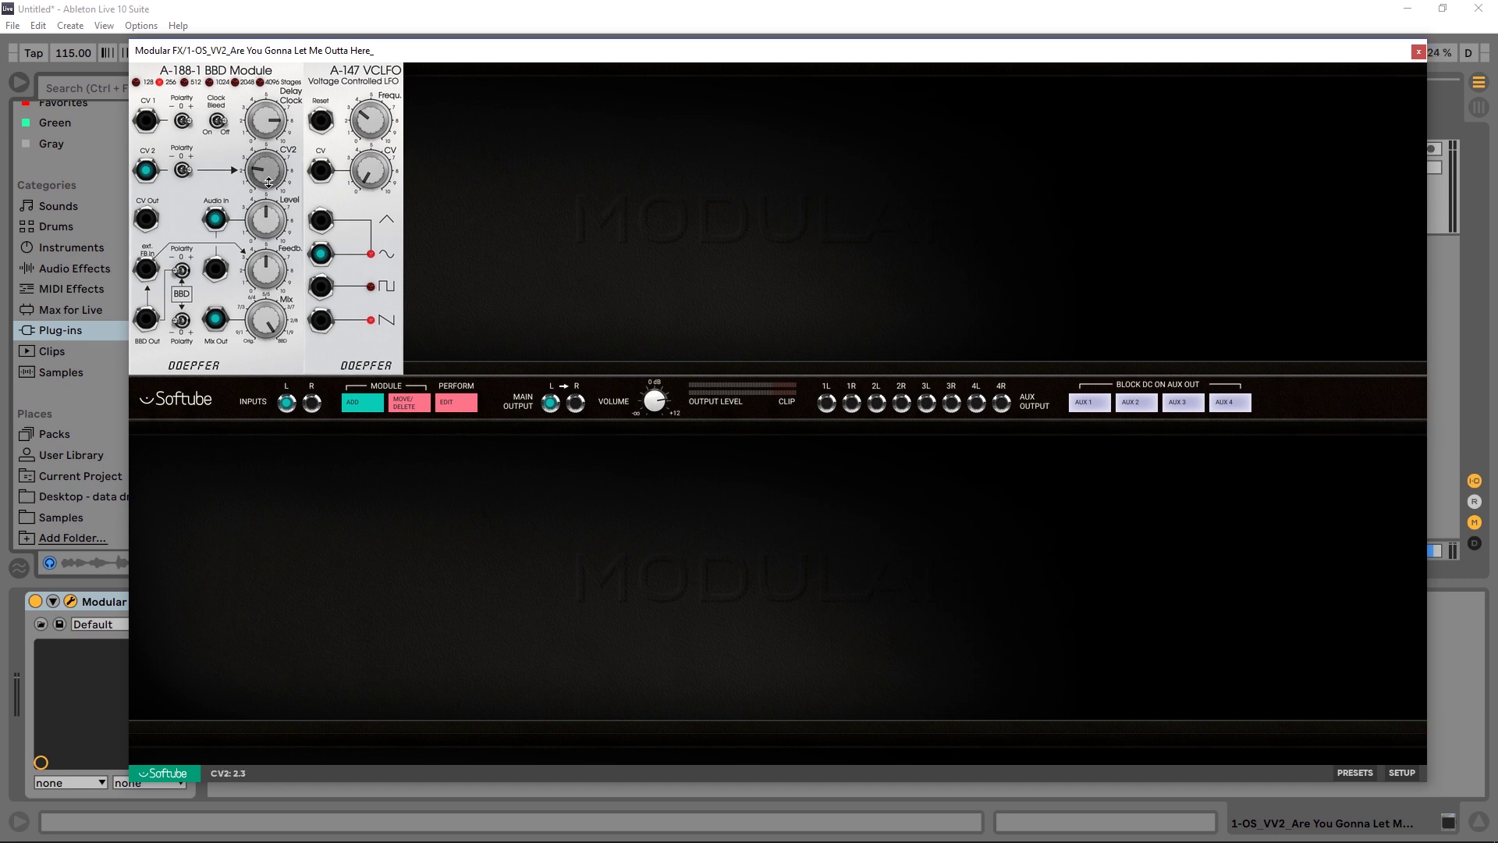
{"action": "left_click_drag", "start_coordinate": [273, 121], "coordinate": [273, 112]}
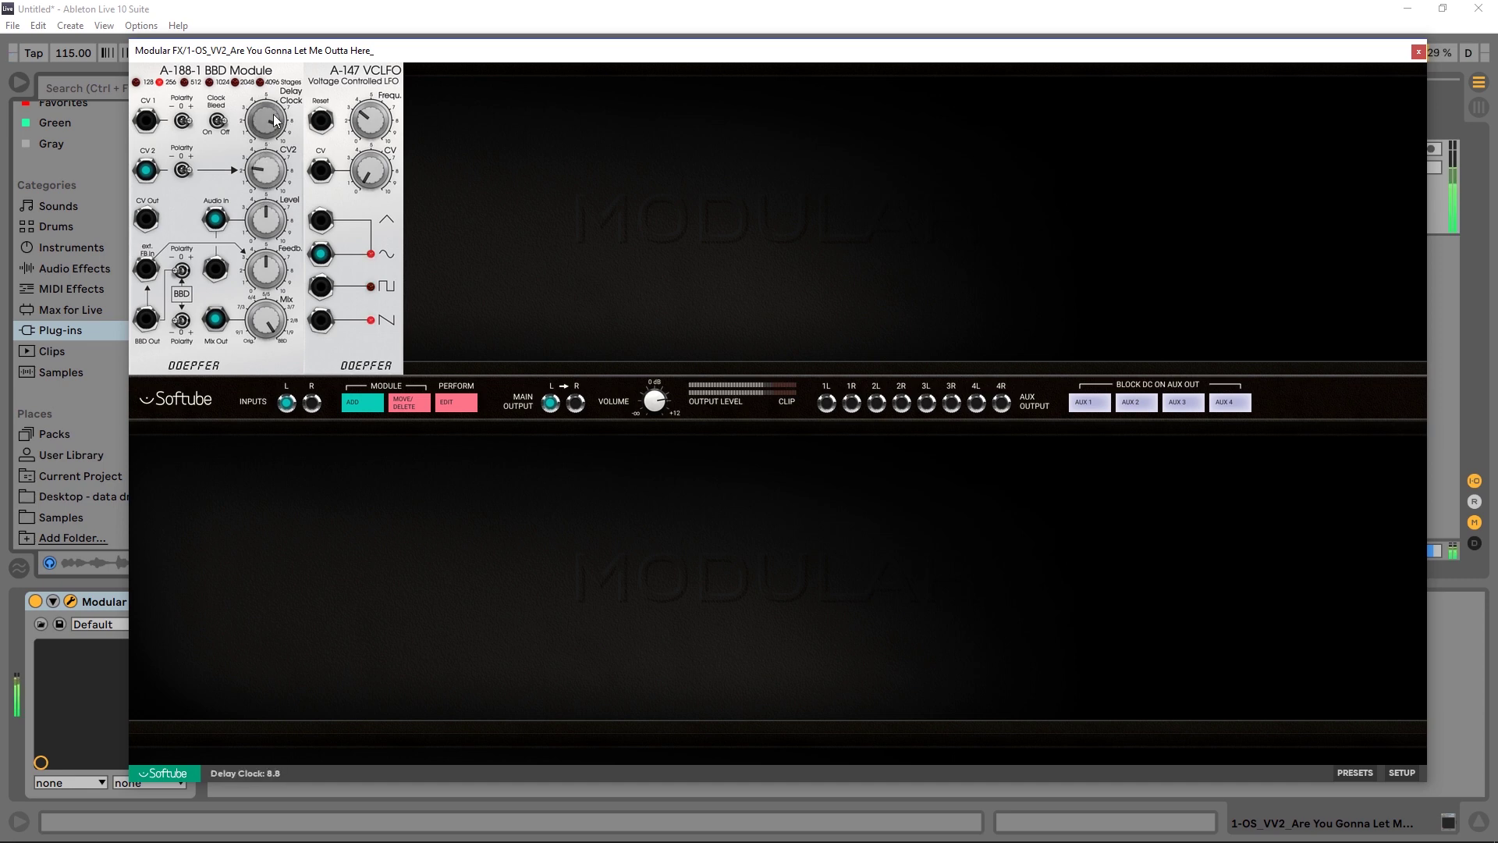
{"action": "left_click_drag", "start_coordinate": [275, 120], "coordinate": [275, 123]}
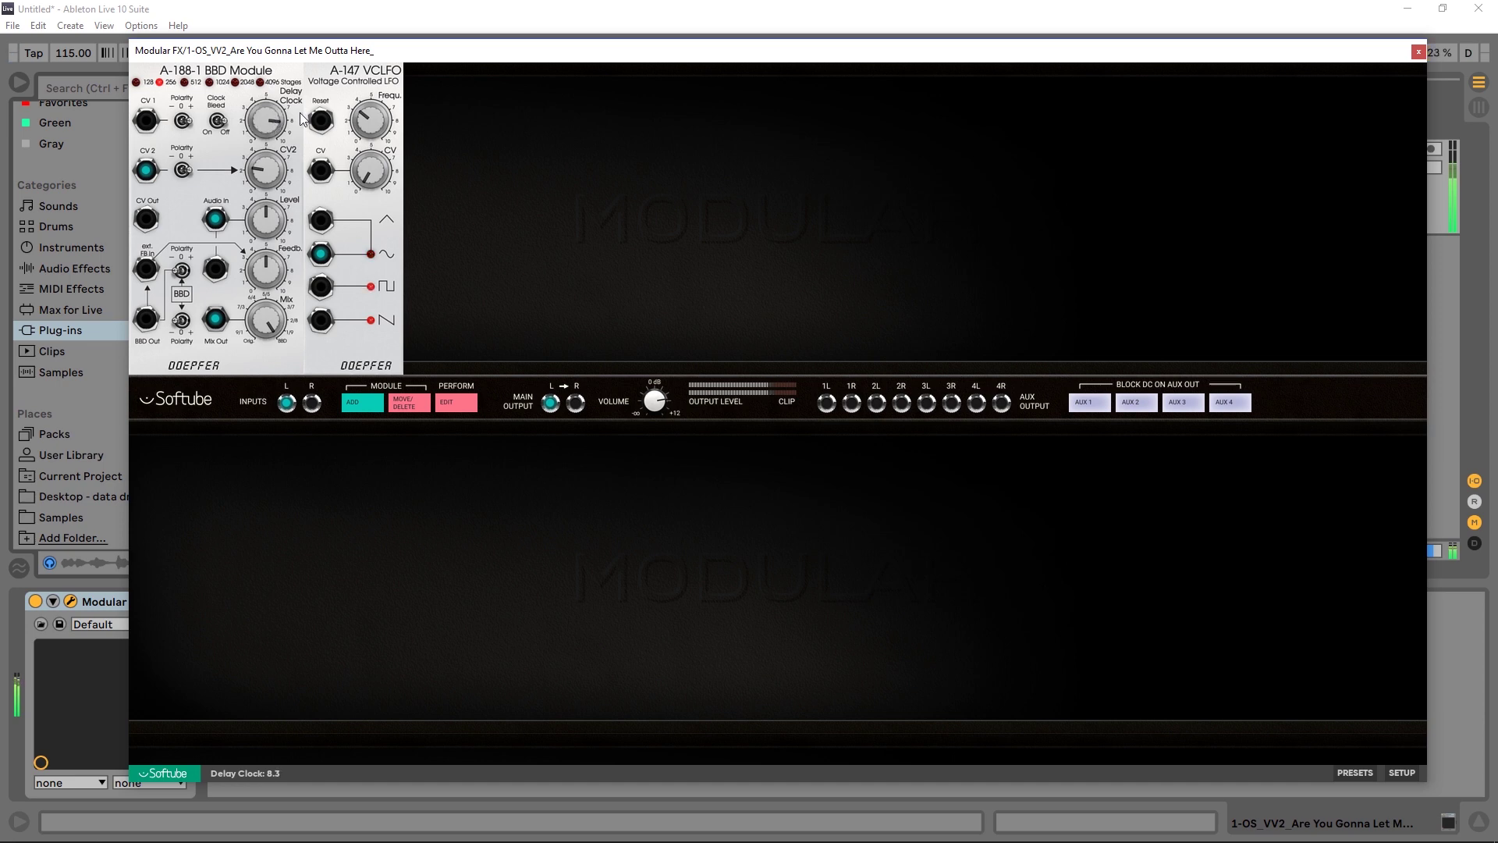
Step: Switch the BBD module to 4096 stages and turn its CV2 amount fully up
{"action": "mouse_move", "coordinate": [371, 117]}
{"action": "left_mouse_down"}
{"action": "mouse_move", "coordinate": [382, 92]}
{"action": "mouse_move", "coordinate": [356, 129]}
{"action": "left_mouse_up"}
{"action": "left_click_drag", "start_coordinate": [266, 115], "coordinate": [262, 208]}
{"action": "left_click", "coordinate": [261, 82]}
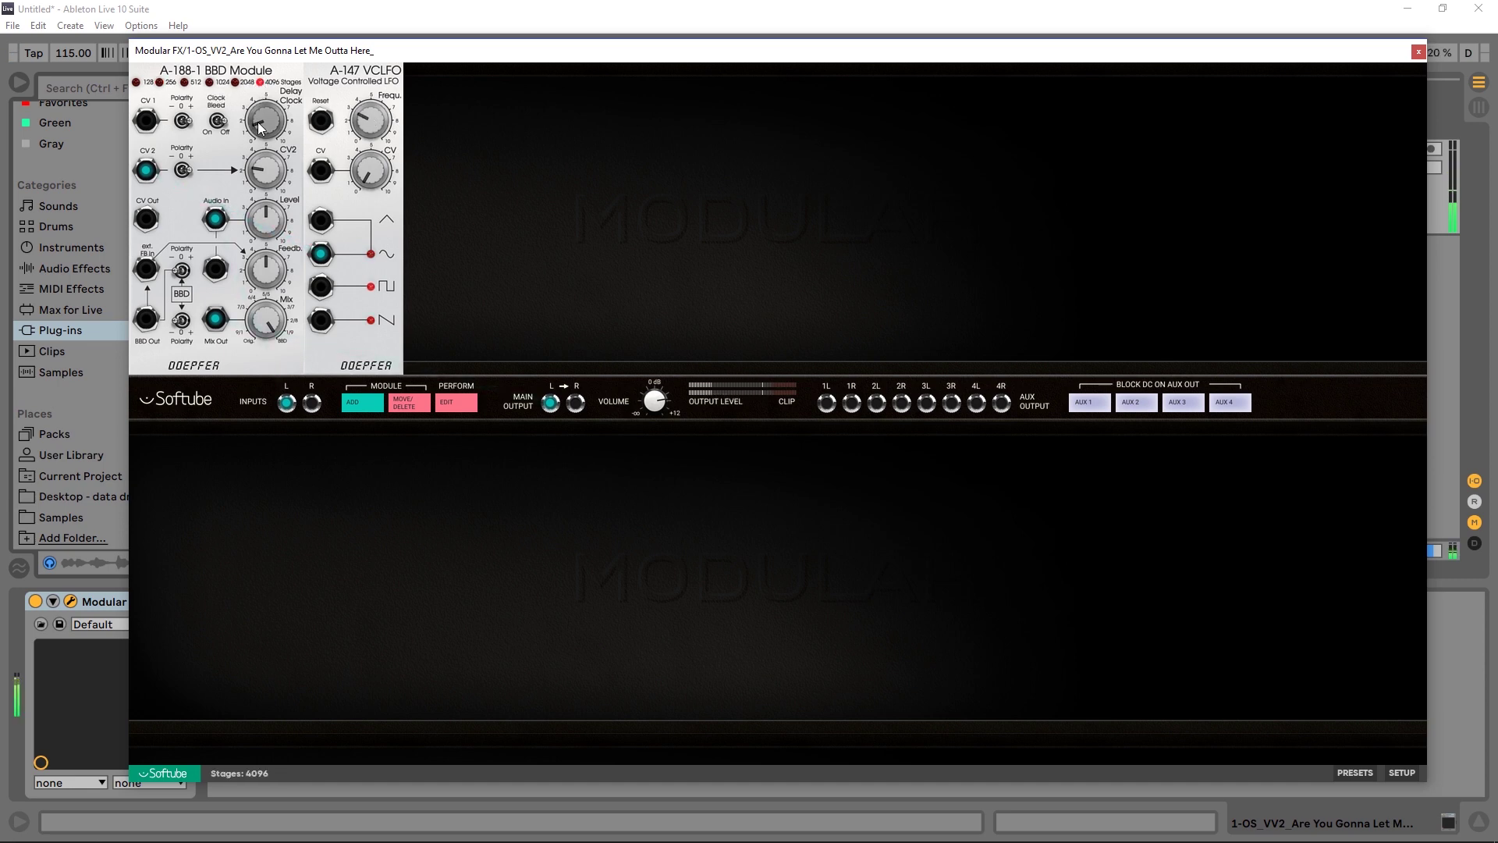
{"action": "left_click_drag", "start_coordinate": [260, 156], "coordinate": [278, 75]}
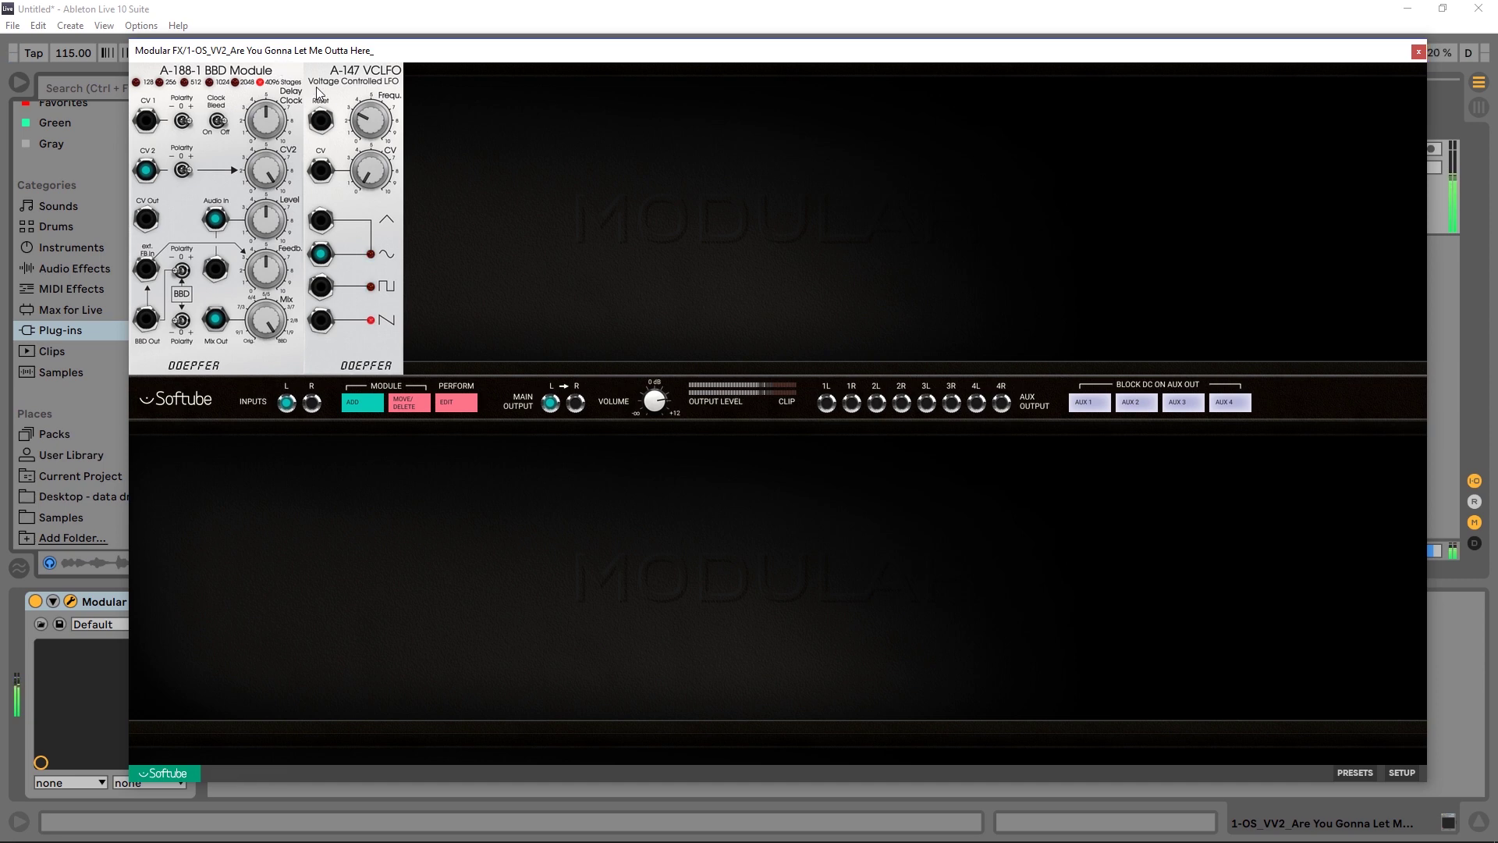
Step: Try faster and slower LFO frequencies starting at 4.6, and reduce the CV2 amount to 3.8
{"action": "left_click_drag", "start_coordinate": [368, 125], "coordinate": [368, 102]}
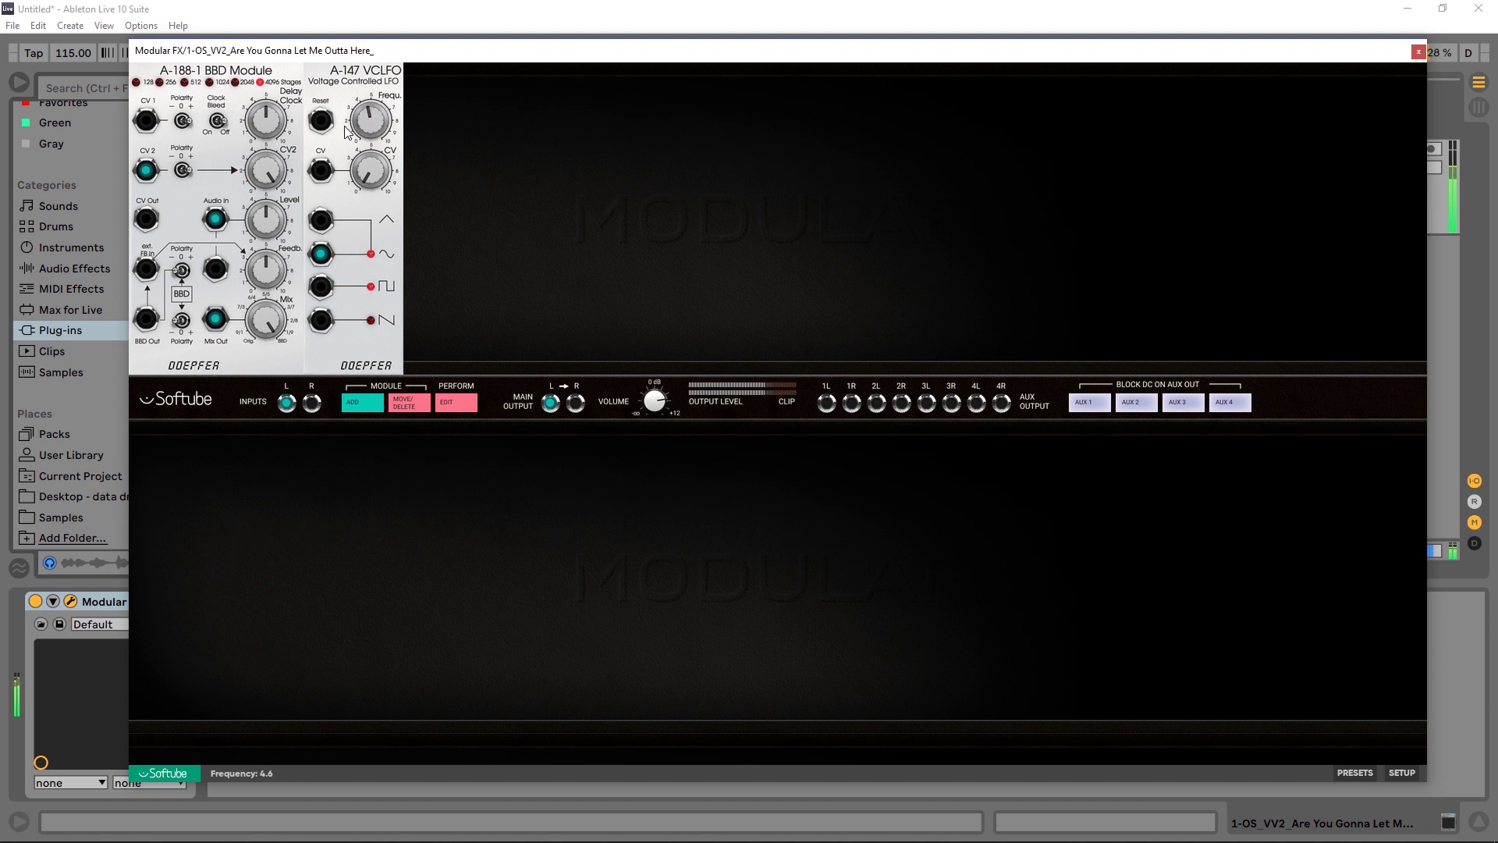
{"action": "left_click_drag", "start_coordinate": [271, 194], "coordinate": [265, 210]}
{"action": "left_click_drag", "start_coordinate": [367, 121], "coordinate": [366, 130]}
{"action": "left_click_drag", "start_coordinate": [281, 167], "coordinate": [250, 188]}
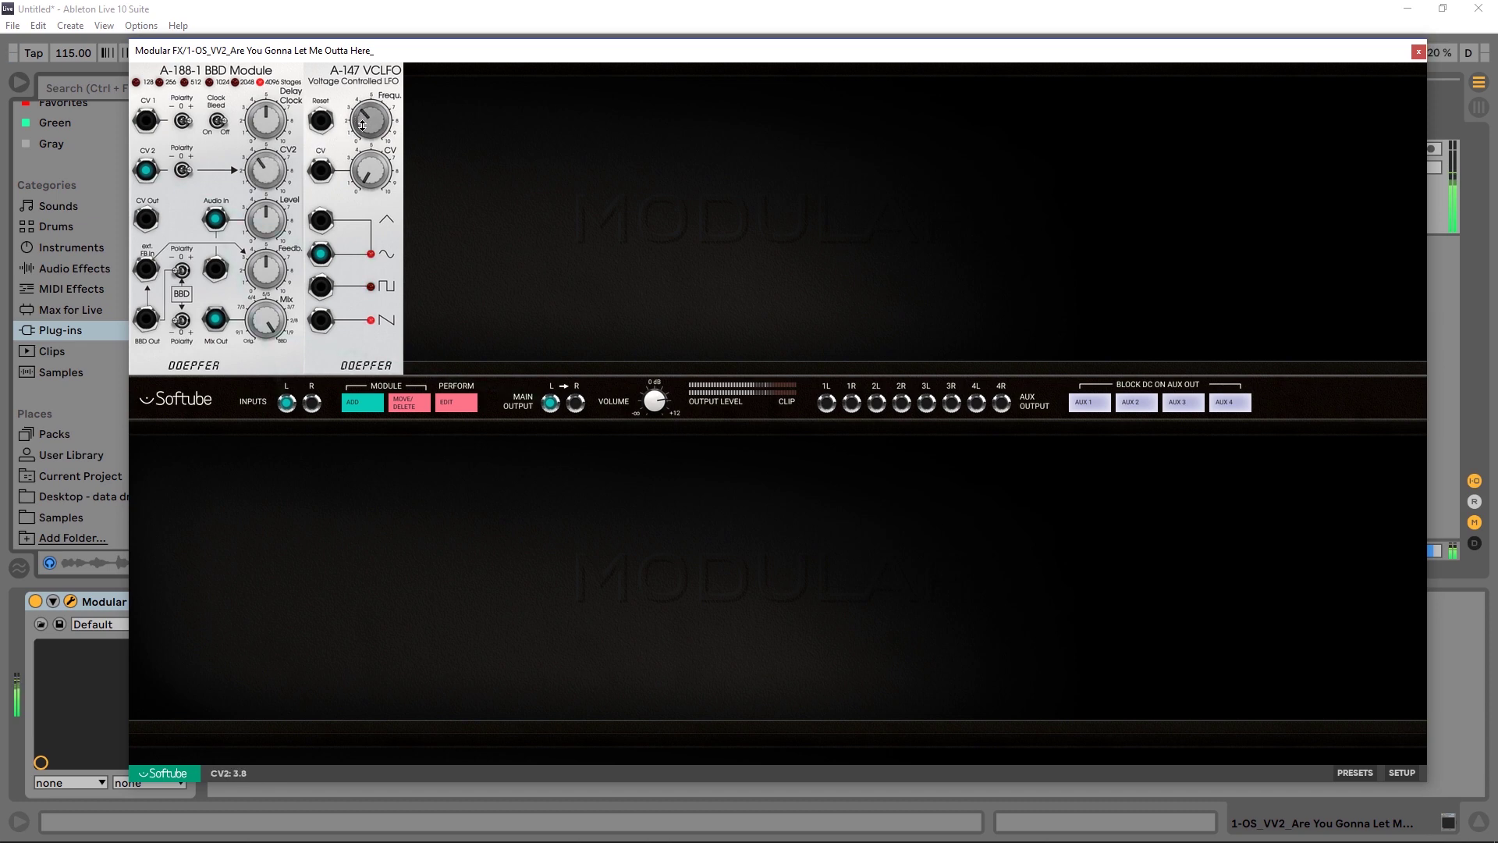
Step: Disconnect the LFO's sine output from the BBD module's CV 2 input and patch the LFO's square output there instead
{"action": "left_click_drag", "start_coordinate": [146, 170], "coordinate": [321, 254]}
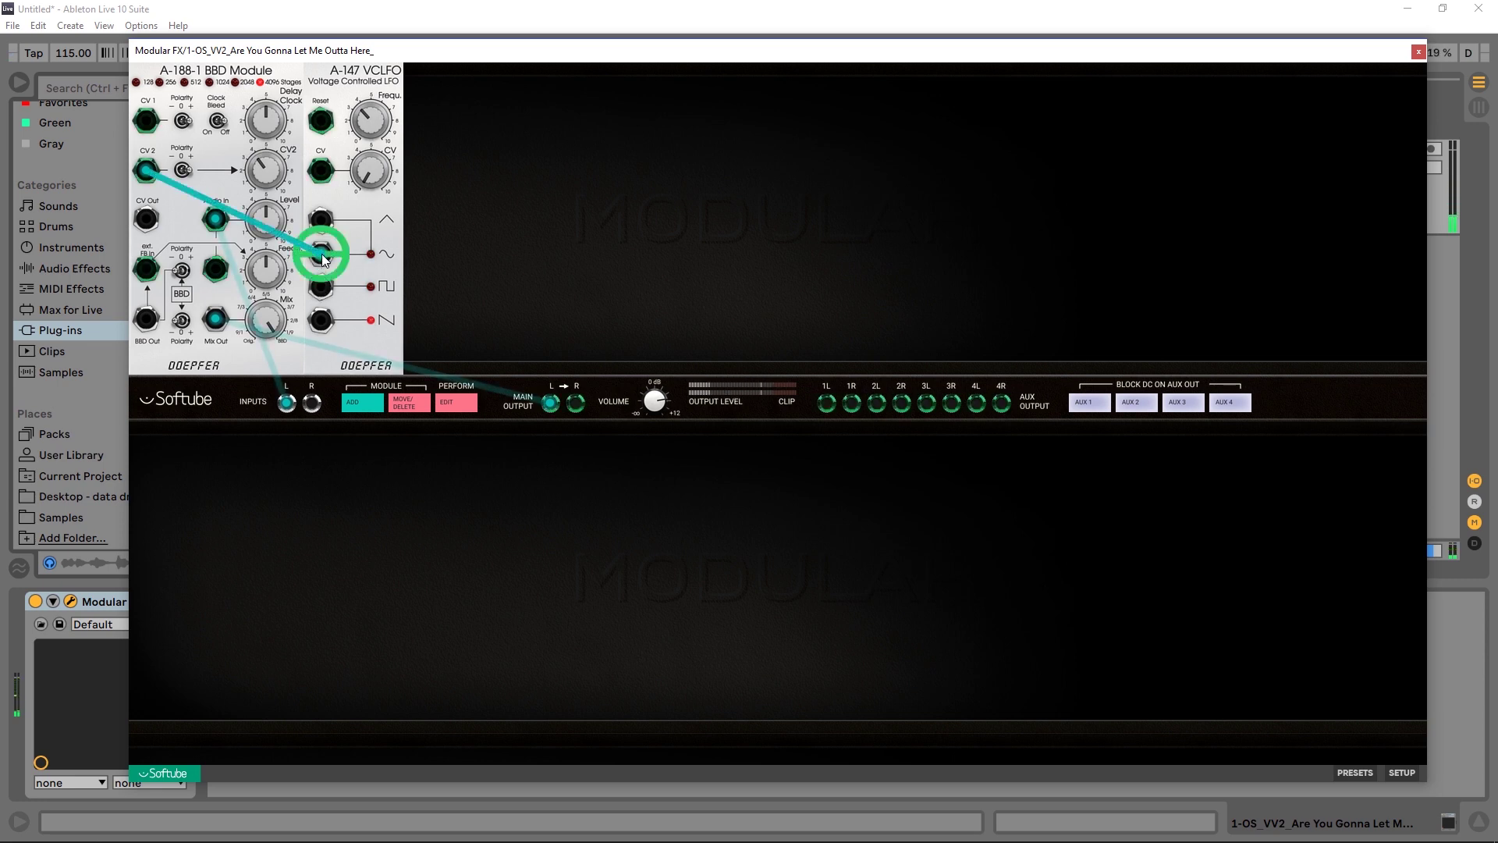
{"action": "left_click_drag", "start_coordinate": [321, 254], "coordinate": [319, 258]}
{"action": "left_click_drag", "start_coordinate": [211, 216], "coordinate": [147, 170]}
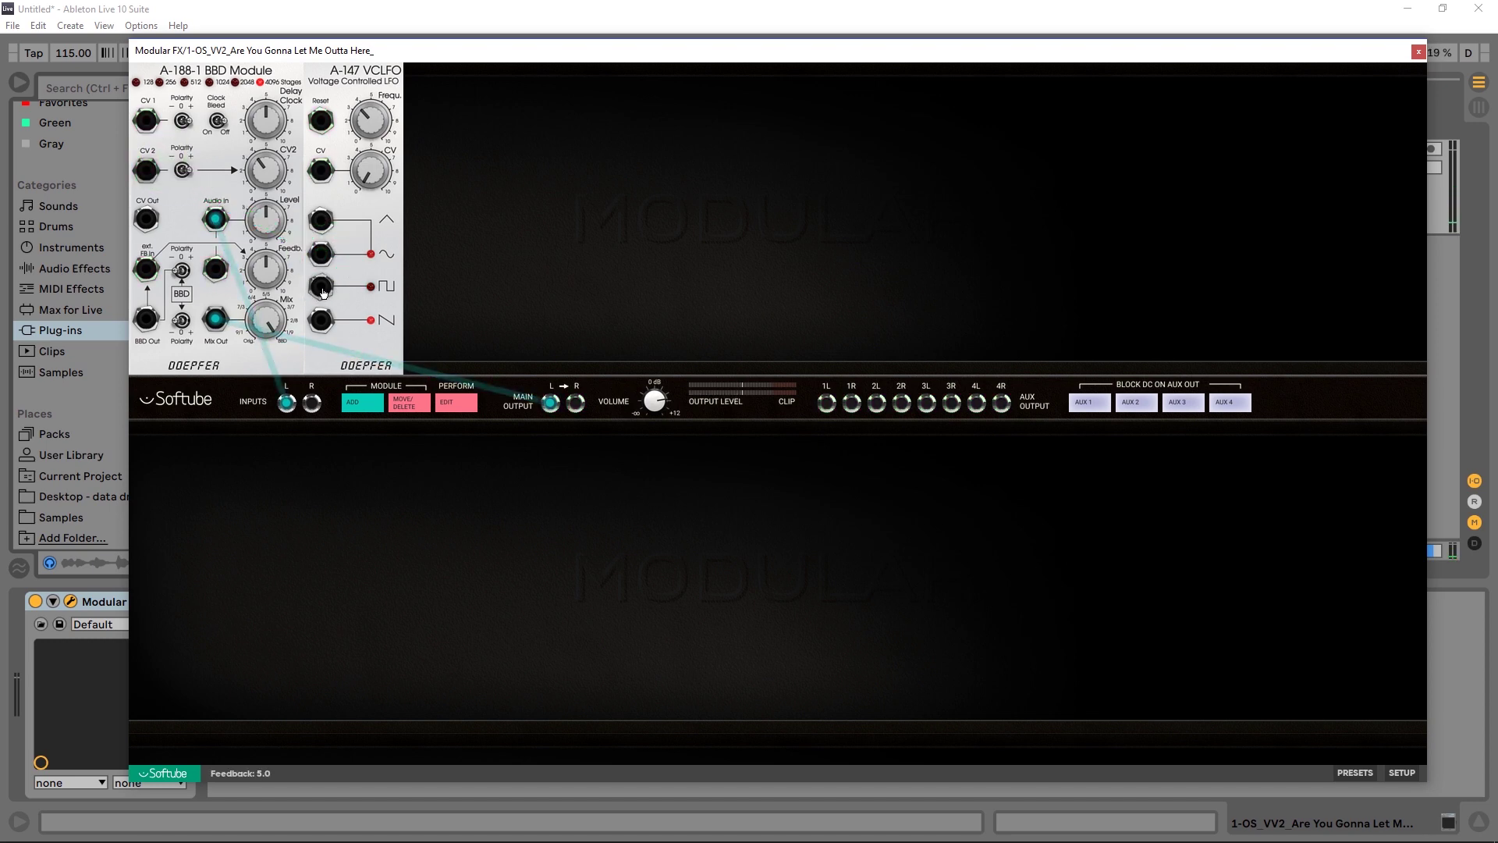
{"action": "left_click_drag", "start_coordinate": [324, 292], "coordinate": [152, 173]}
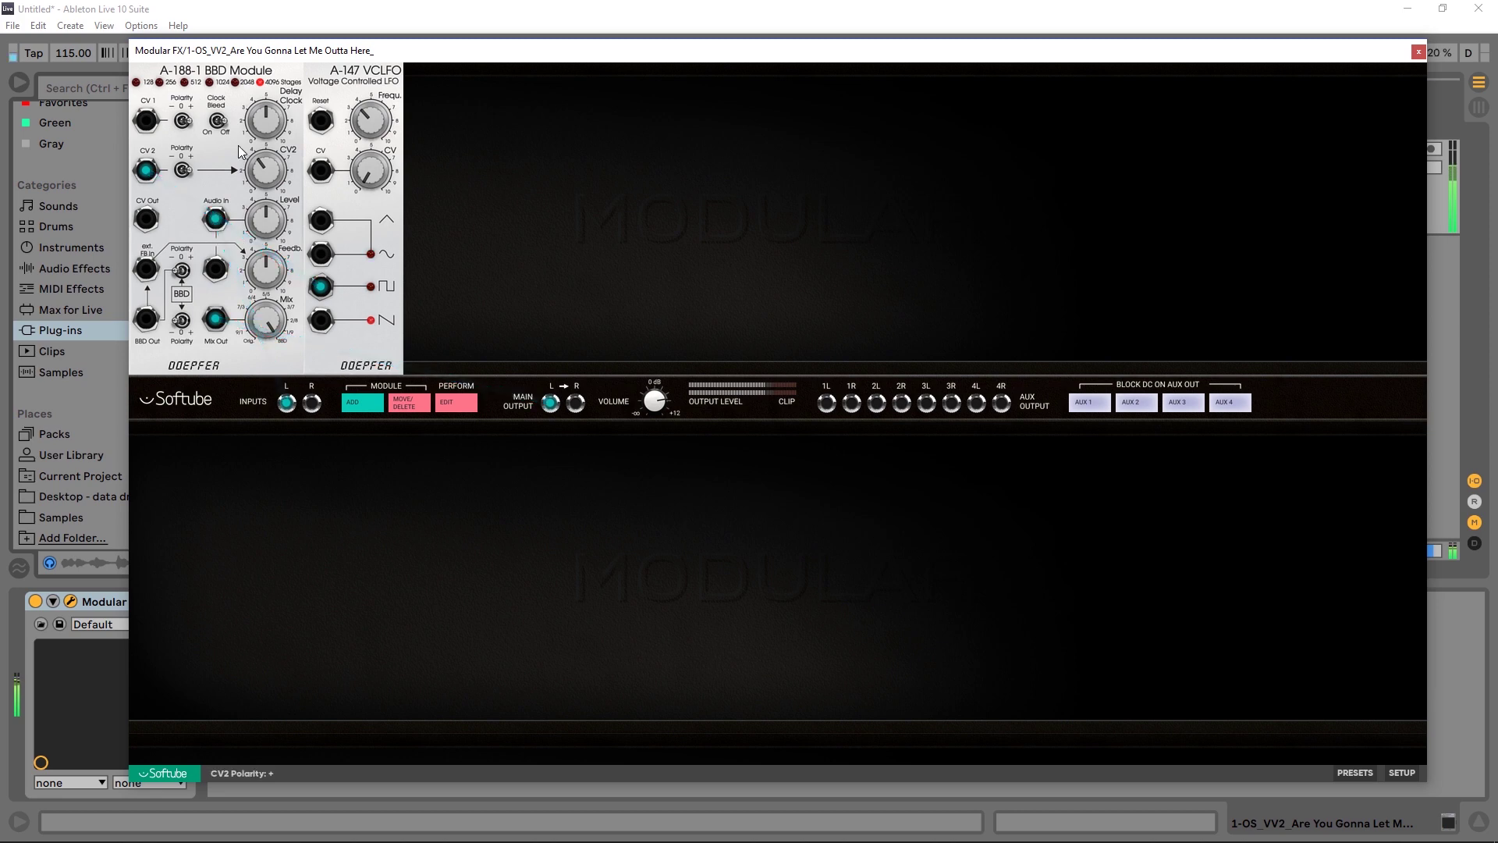
Step: Tune the square-wave modulation by raising the LFO frequency and delay clock and setting the CV2 amount to 2.9
{"action": "left_click_drag", "start_coordinate": [381, 98], "coordinate": [380, 81]}
{"action": "left_click_drag", "start_coordinate": [275, 160], "coordinate": [258, 187]}
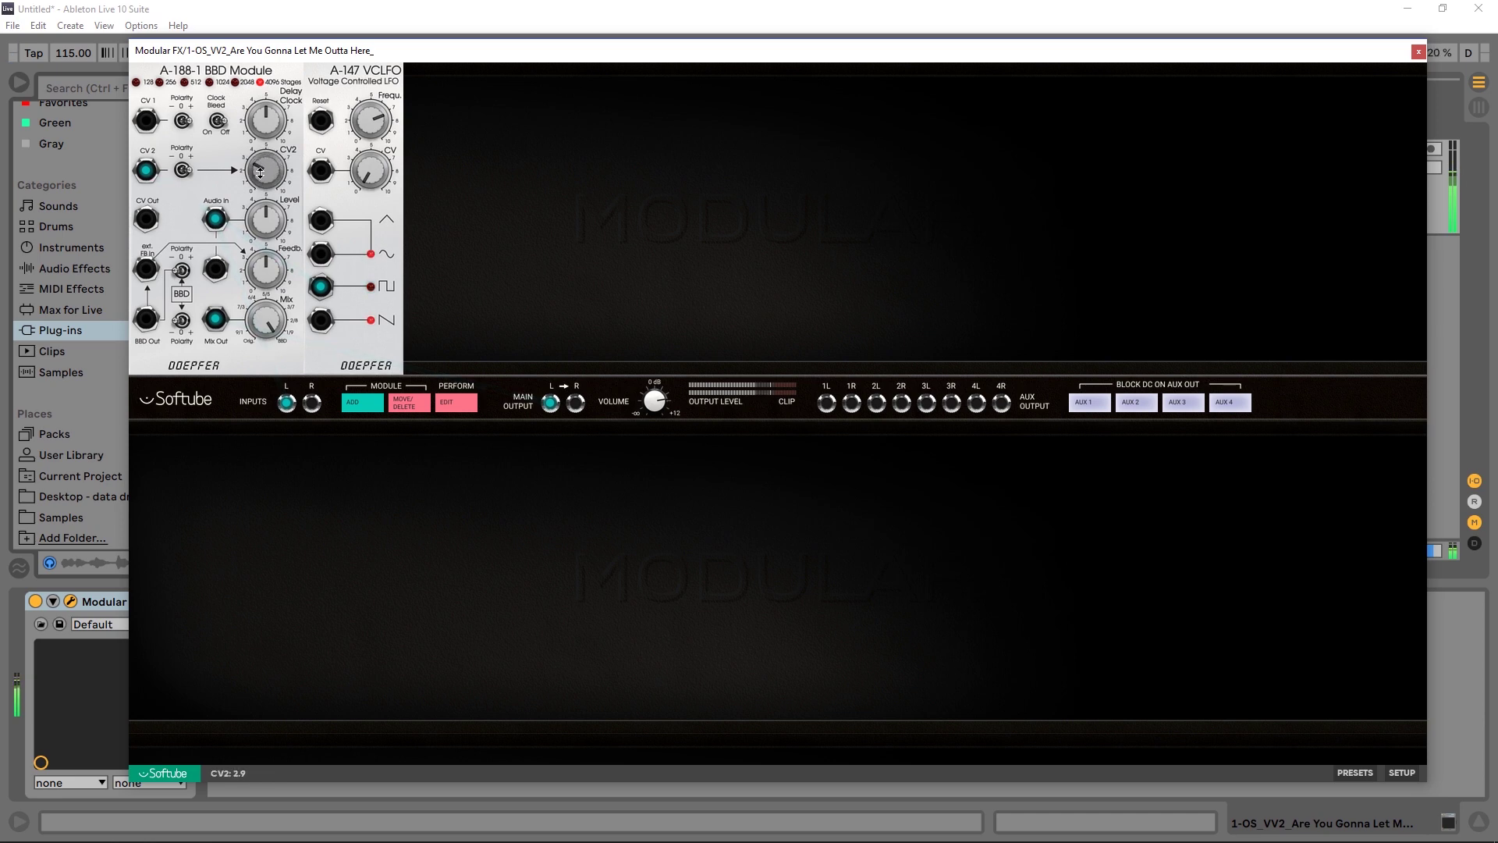
{"action": "left_click_drag", "start_coordinate": [271, 131], "coordinate": [275, 92]}
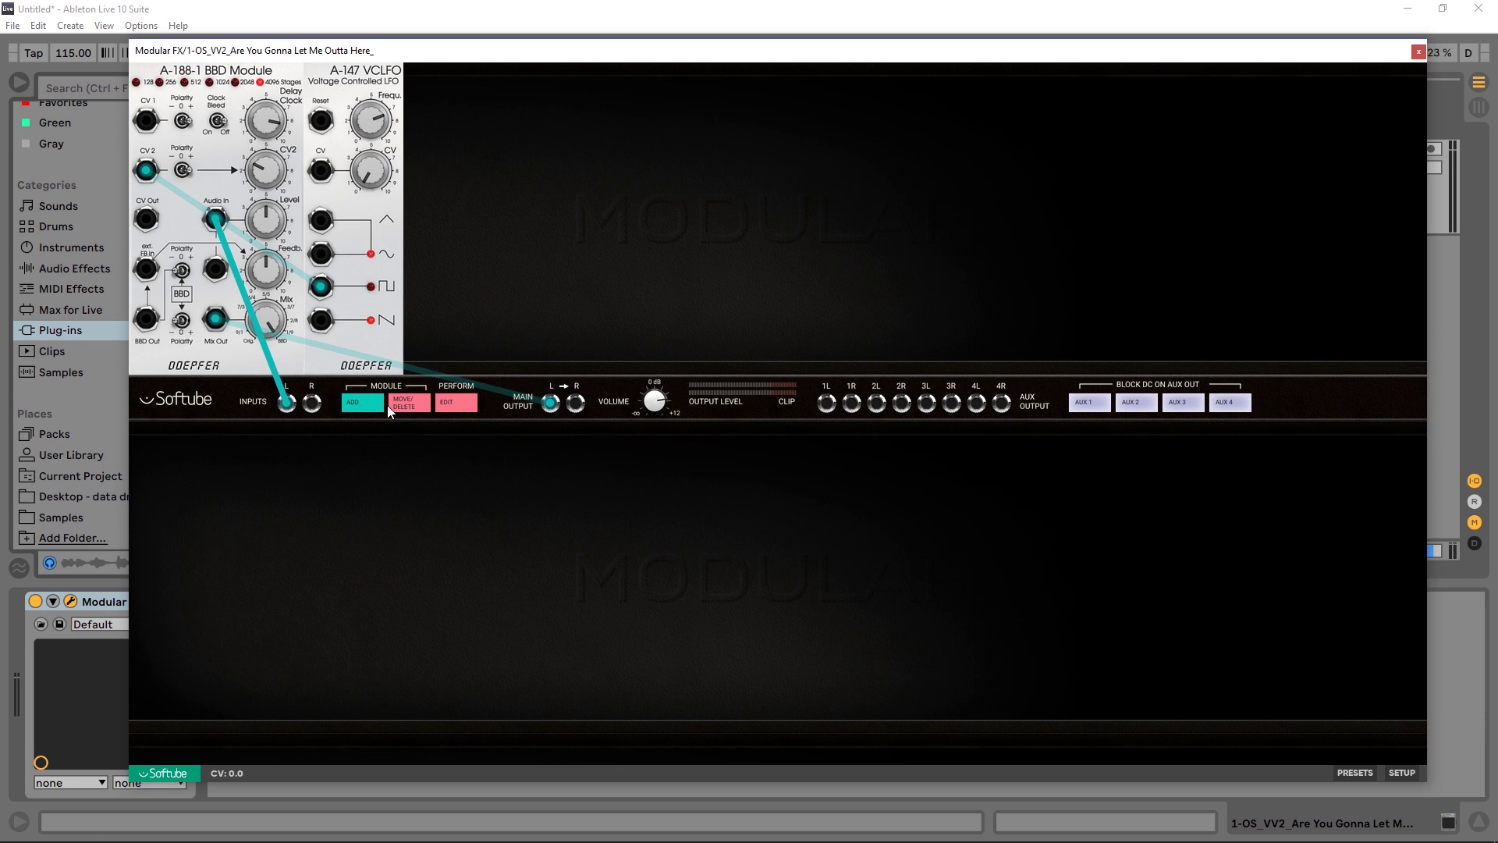
Step: Add a Doepfer A-118 Noise module and patch its random output into the BBD module's CV 2 input in place of the LFO
{"action": "left_click", "coordinate": [357, 406]}
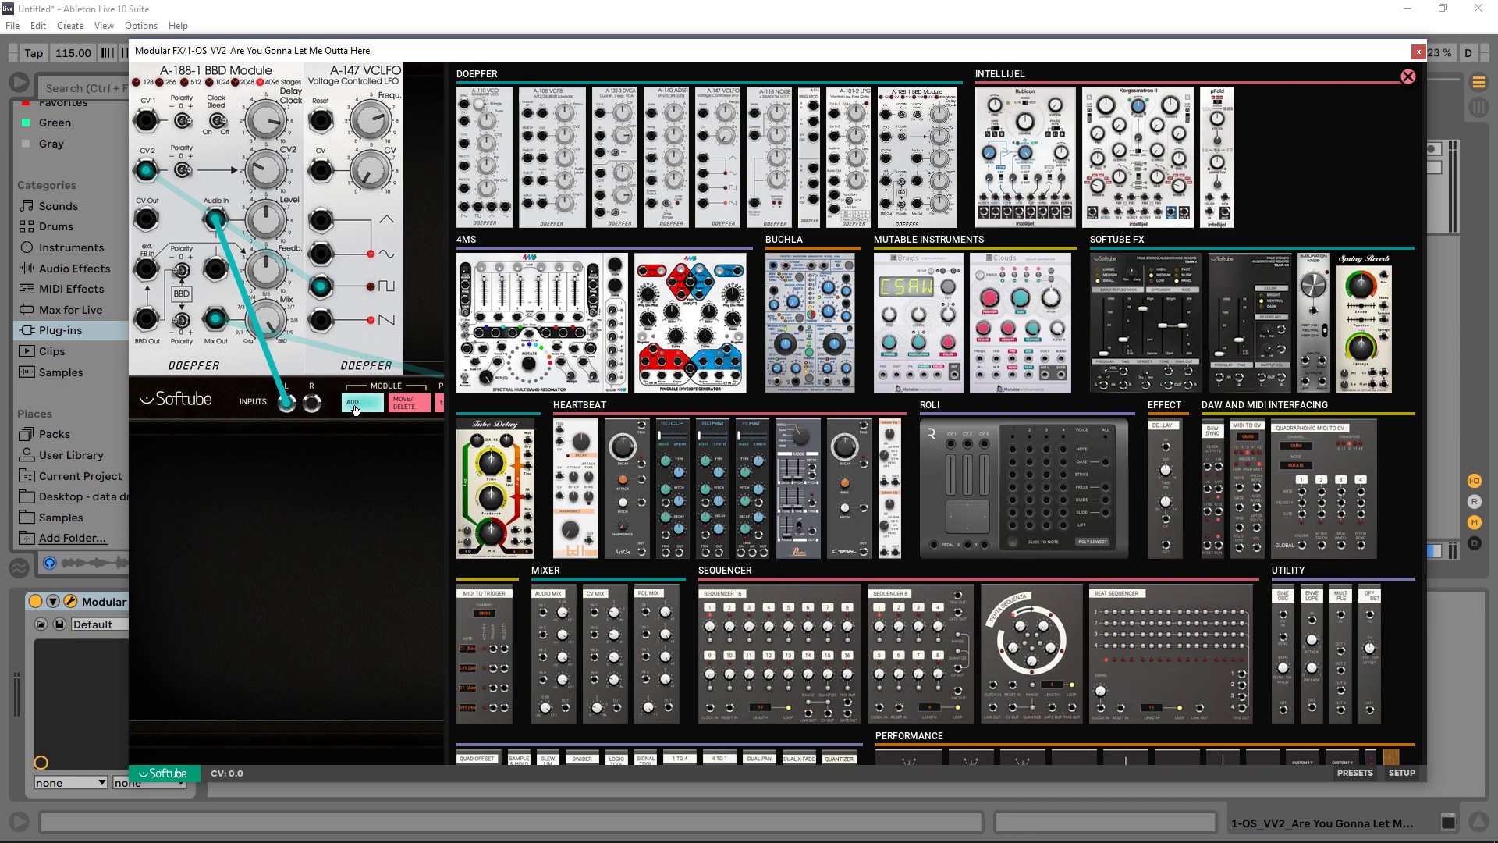
{"action": "left_click", "coordinate": [761, 111]}
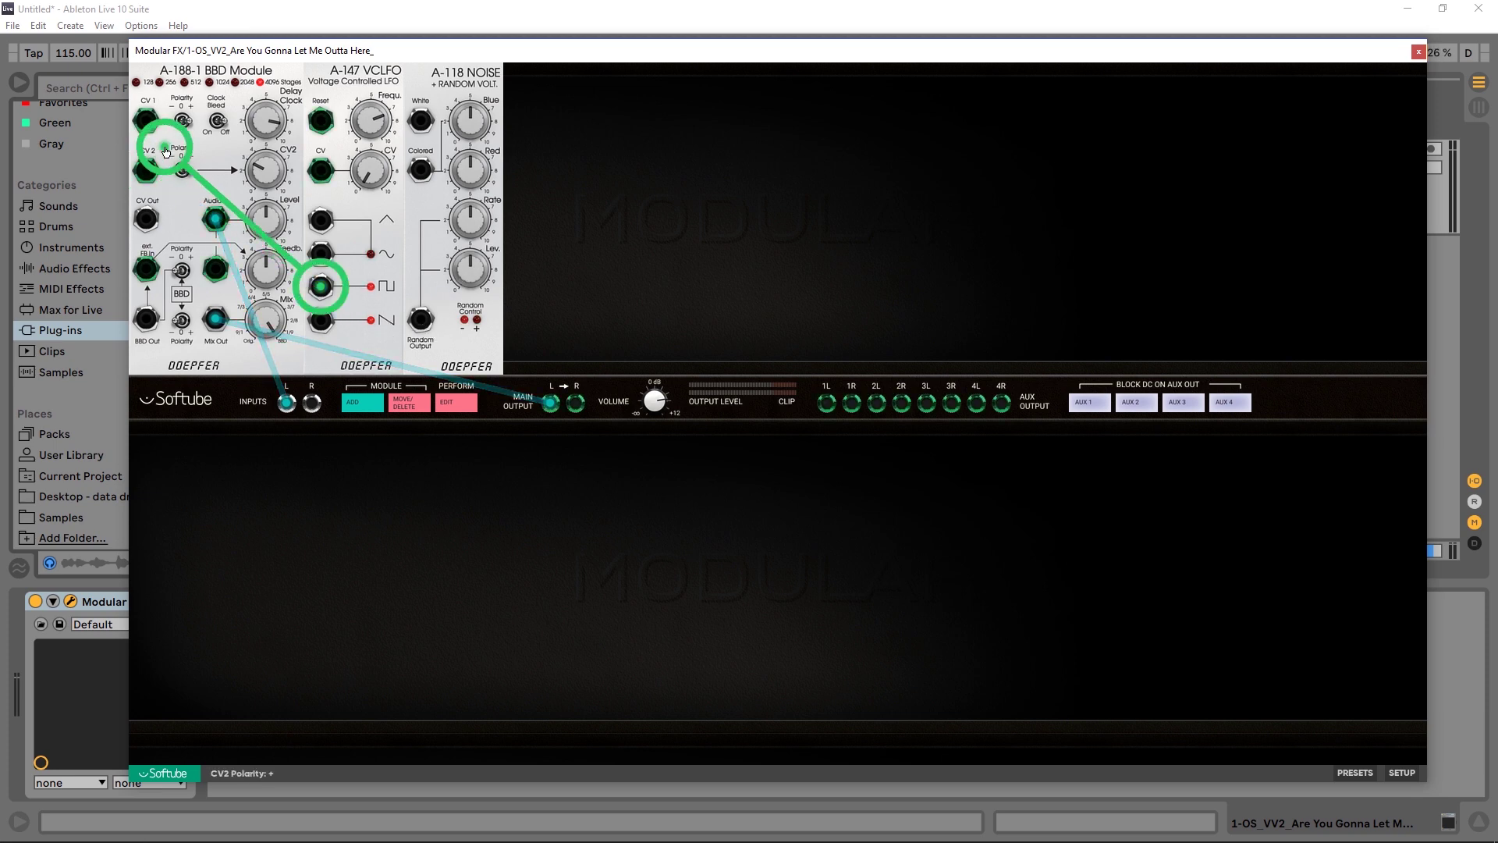
{"action": "left_click_drag", "start_coordinate": [420, 319], "coordinate": [146, 170]}
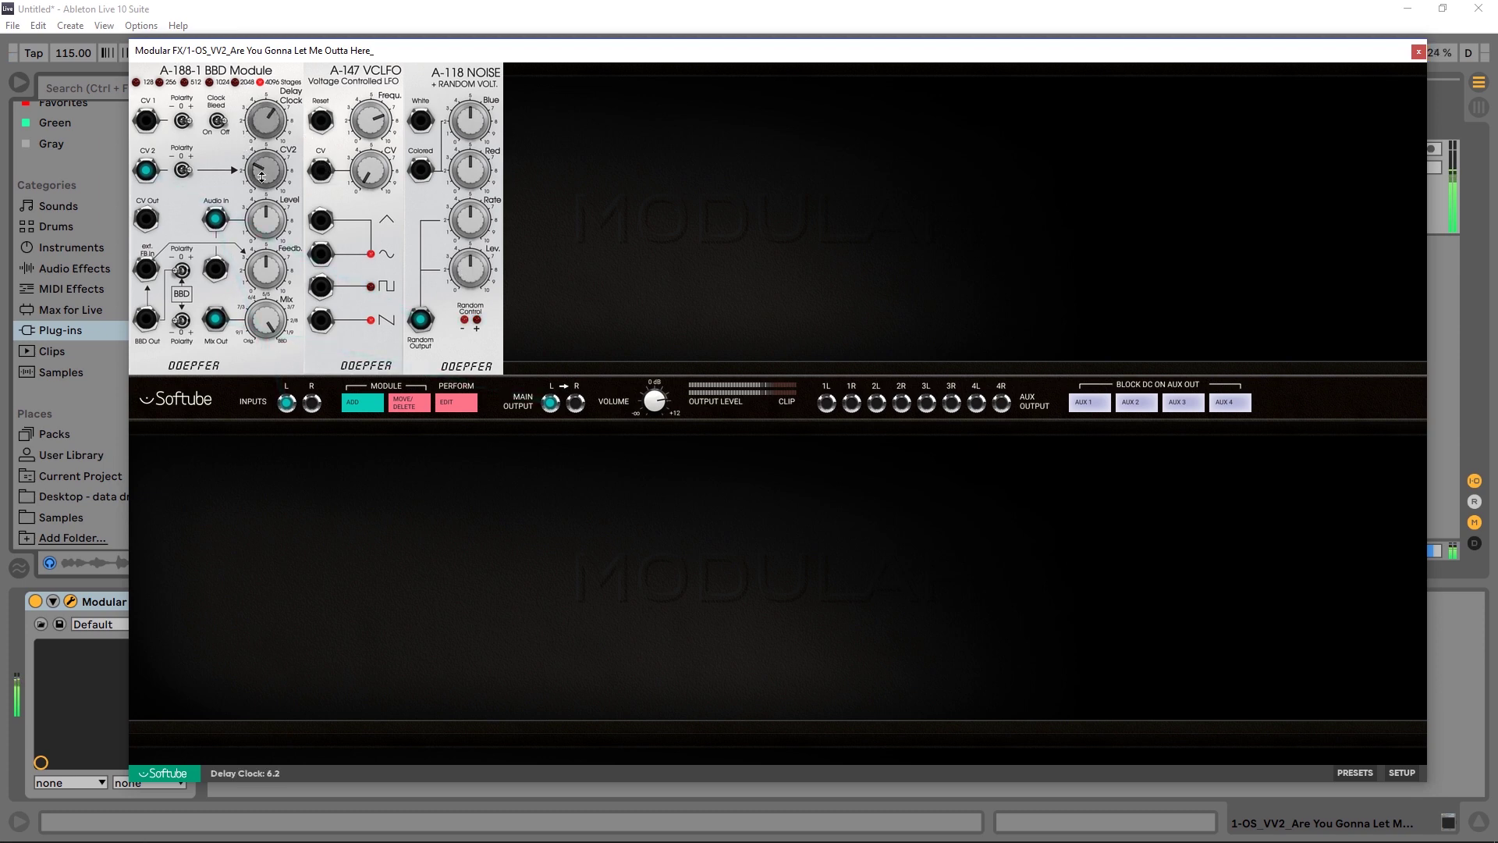
Step: Adjust the noise module's blue, red and rate controls and set its level to 10.0, lowering the BBD's CV2 amount
{"action": "mouse_move", "coordinate": [261, 177]}
{"action": "left_mouse_down"}
{"action": "mouse_move", "coordinate": [273, 122]}
{"action": "mouse_move", "coordinate": [258, 187]}
{"action": "left_mouse_up"}
{"action": "left_click_drag", "start_coordinate": [274, 119], "coordinate": [278, 107]}
{"action": "left_click_drag", "start_coordinate": [470, 220], "coordinate": [470, 106]}
{"action": "left_click_drag", "start_coordinate": [473, 174], "coordinate": [254, 70]}
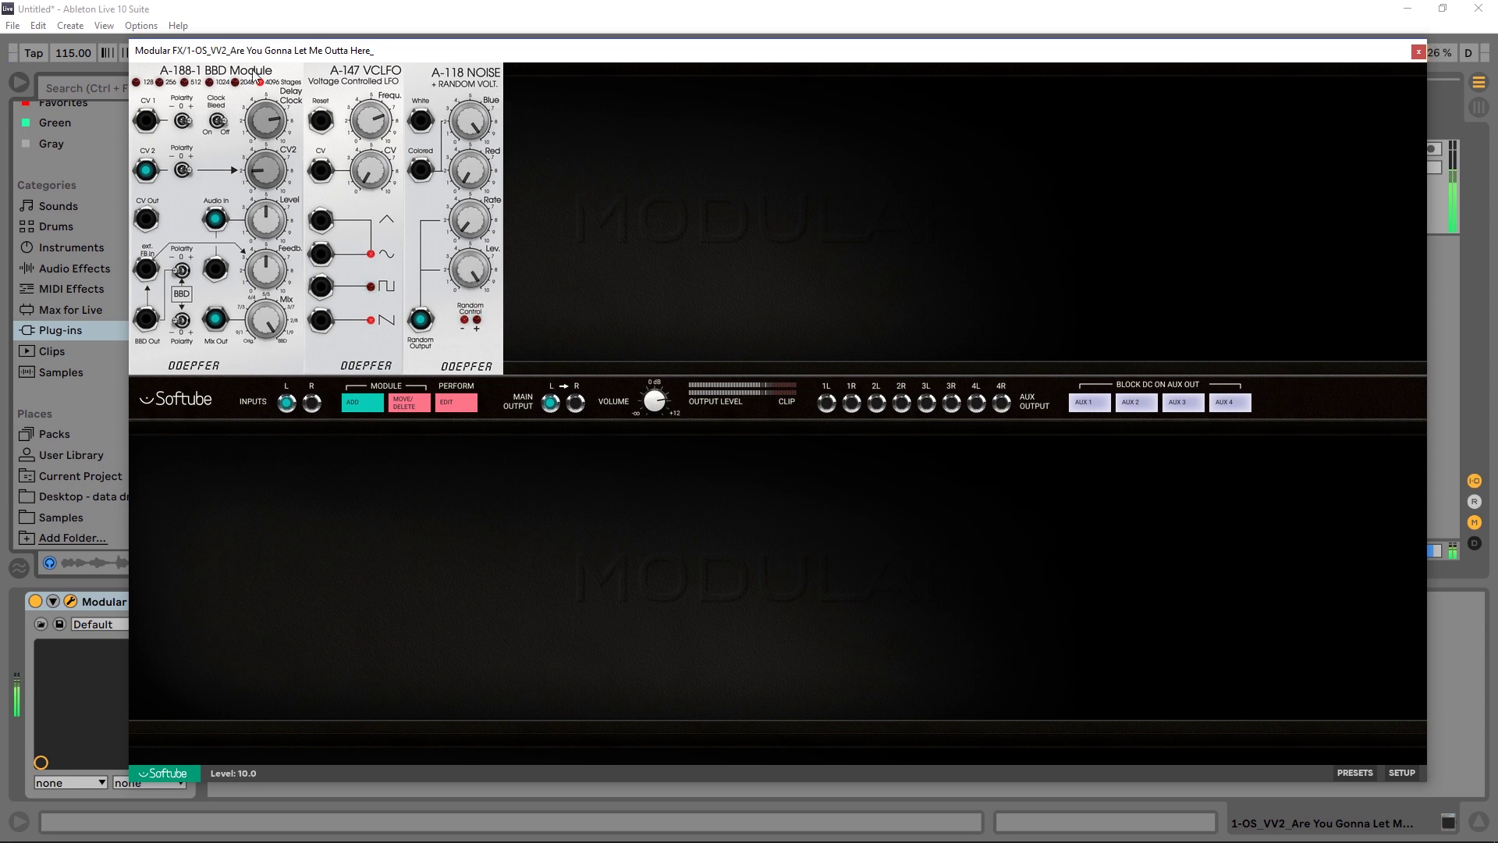
Step: Rebalance the random modulation with noise level 5.1, a higher CV2 amount and delay clock 3.0
{"action": "left_click_drag", "start_coordinate": [271, 181], "coordinate": [273, 125]}
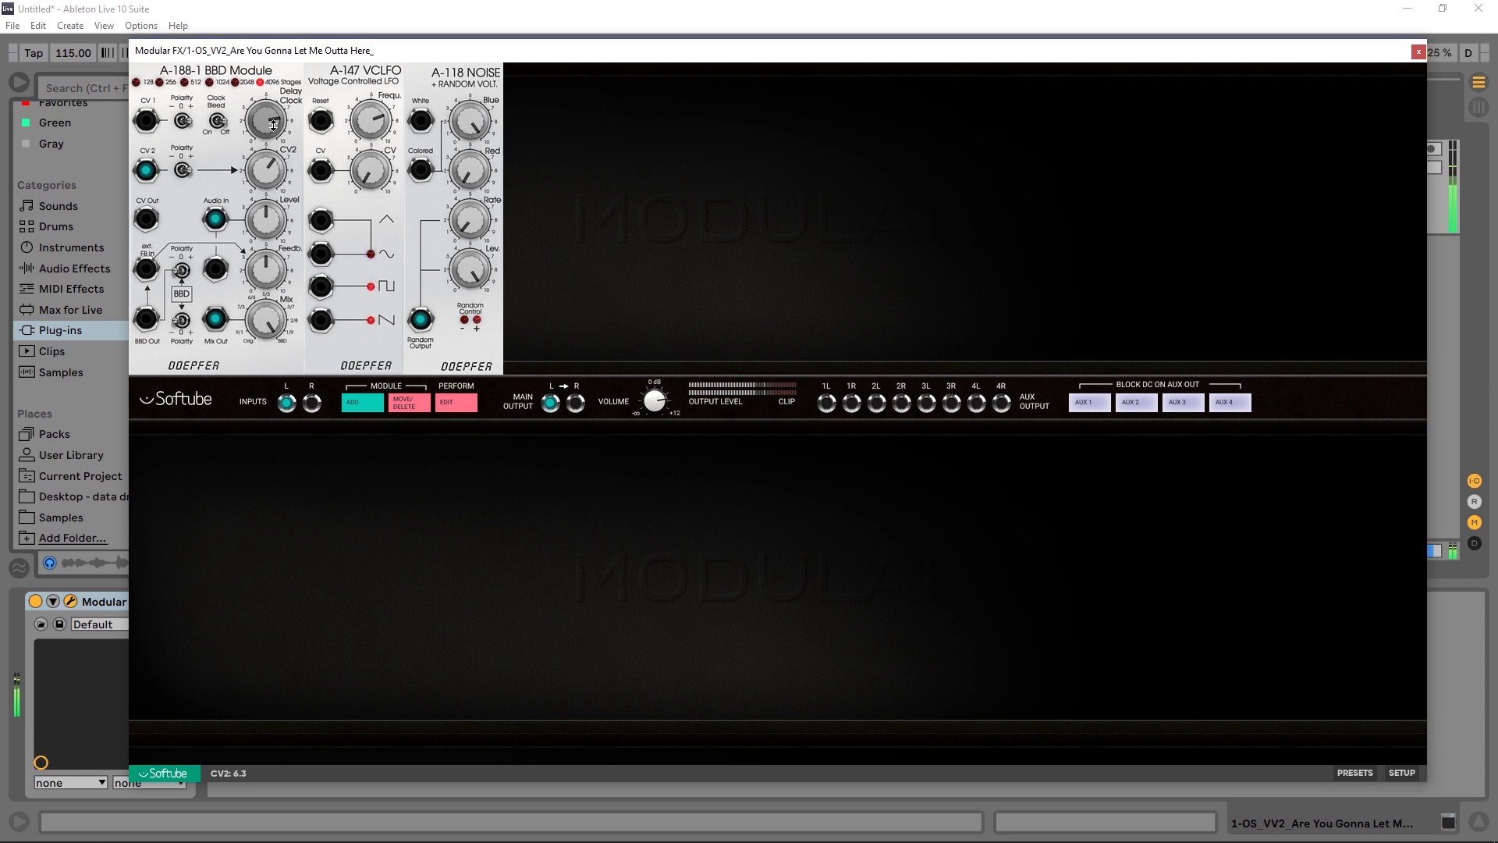
{"action": "left_click_drag", "start_coordinate": [274, 125], "coordinate": [270, 148]}
{"action": "mouse_move", "coordinate": [470, 275]}
{"action": "left_mouse_down"}
{"action": "mouse_move", "coordinate": [470, 316]}
{"action": "mouse_move", "coordinate": [459, 296]}
{"action": "mouse_move", "coordinate": [479, 295]}
{"action": "mouse_move", "coordinate": [461, 304]}
{"action": "mouse_move", "coordinate": [456, 287]}
{"action": "mouse_move", "coordinate": [477, 263]}
{"action": "left_mouse_up"}
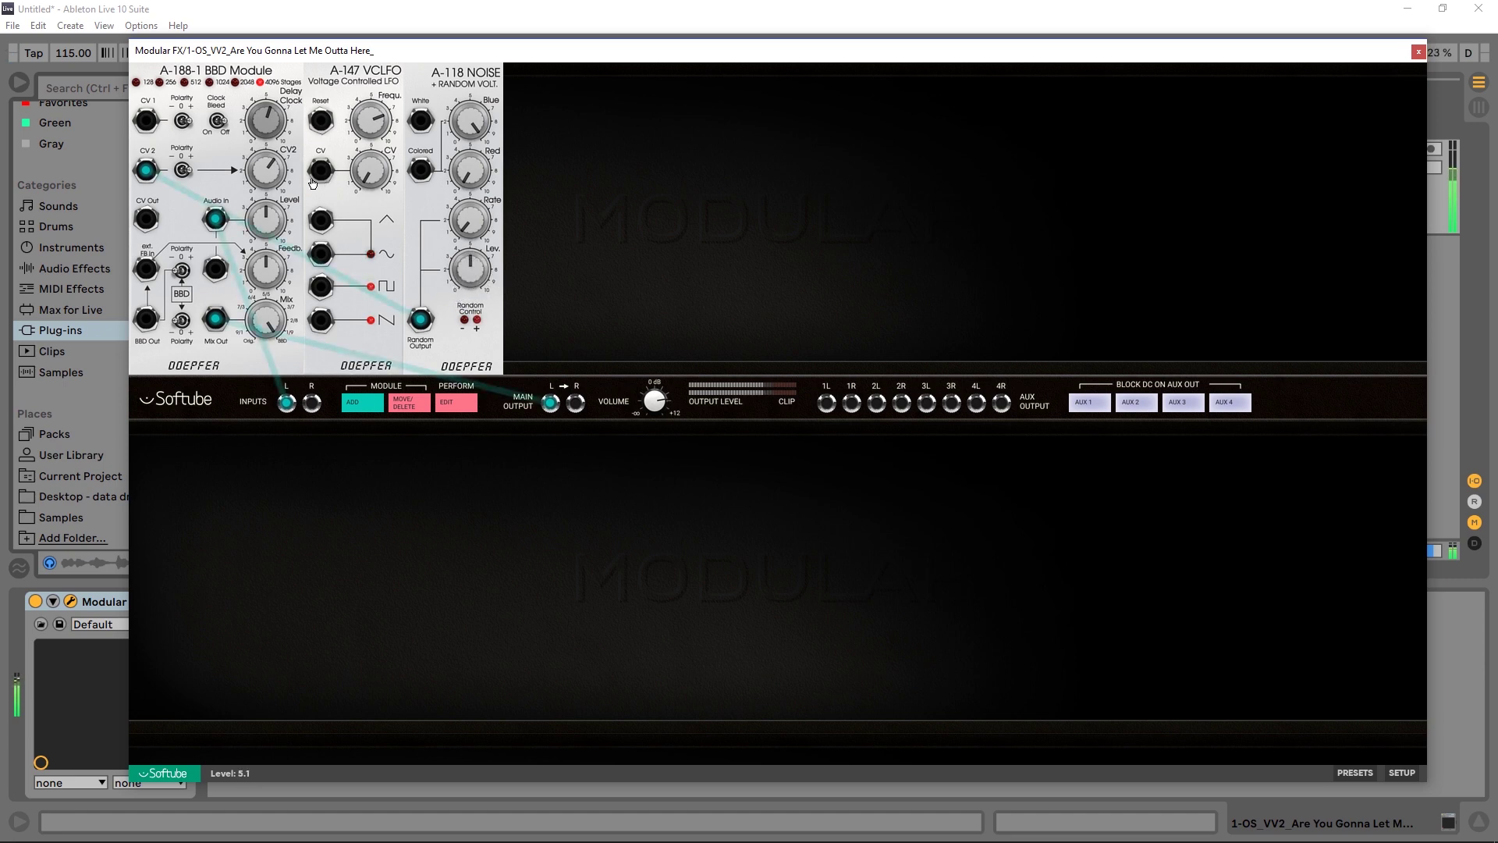
{"action": "left_click_drag", "start_coordinate": [267, 168], "coordinate": [262, 134]}
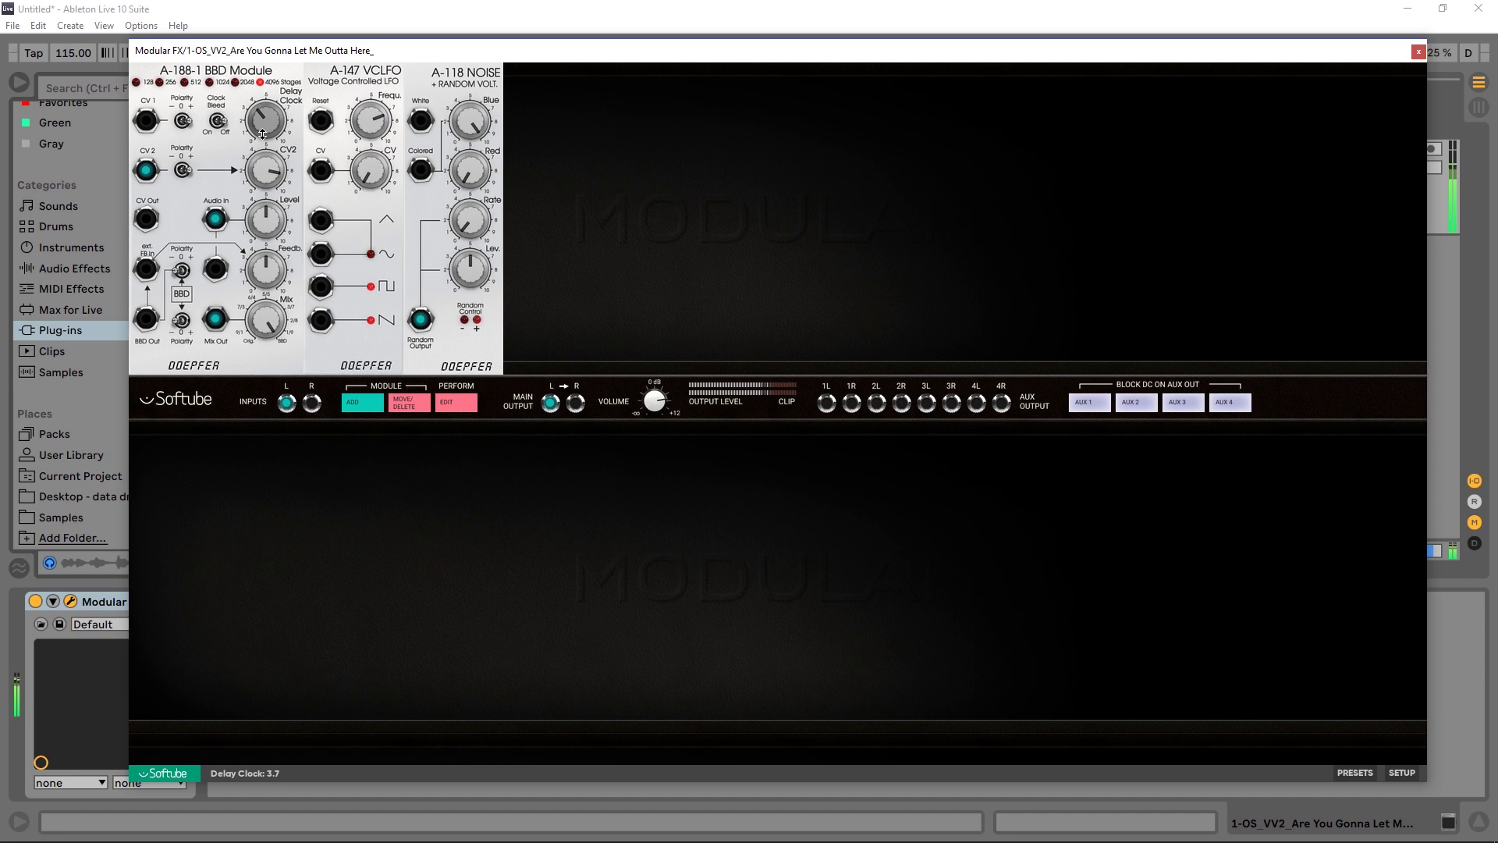
{"action": "scroll", "coordinate": [263, 133], "scroll_direction": "down", "scroll_amount": 2}
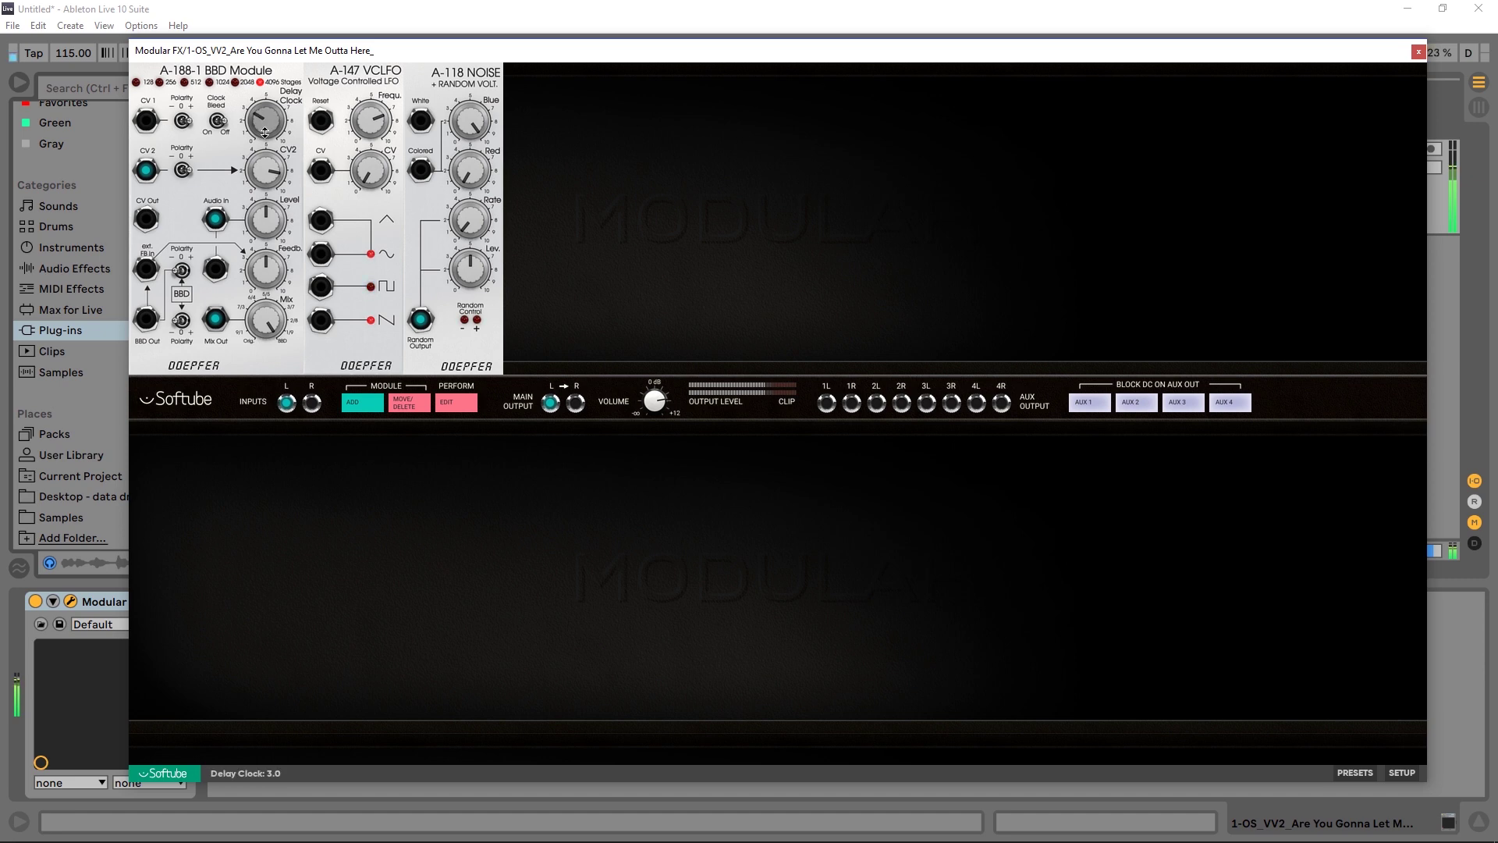